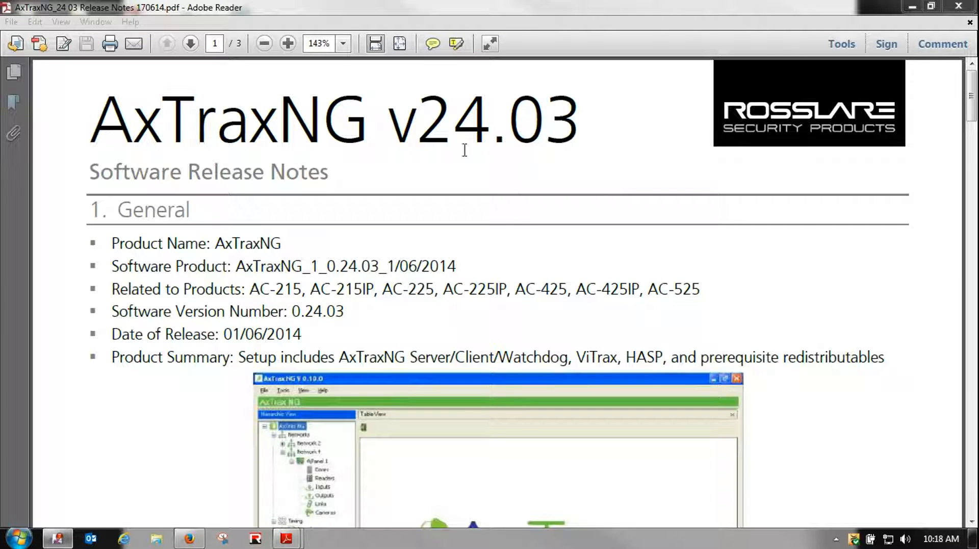
# Scroll the AxTraxNG v24.03 release notes down to section 2, New Features/Functionality Added
pyautogui.click(59, 334)
pyautogui.scroll(-3, 67, 338)
pyautogui.scroll(-10, 66, 338)
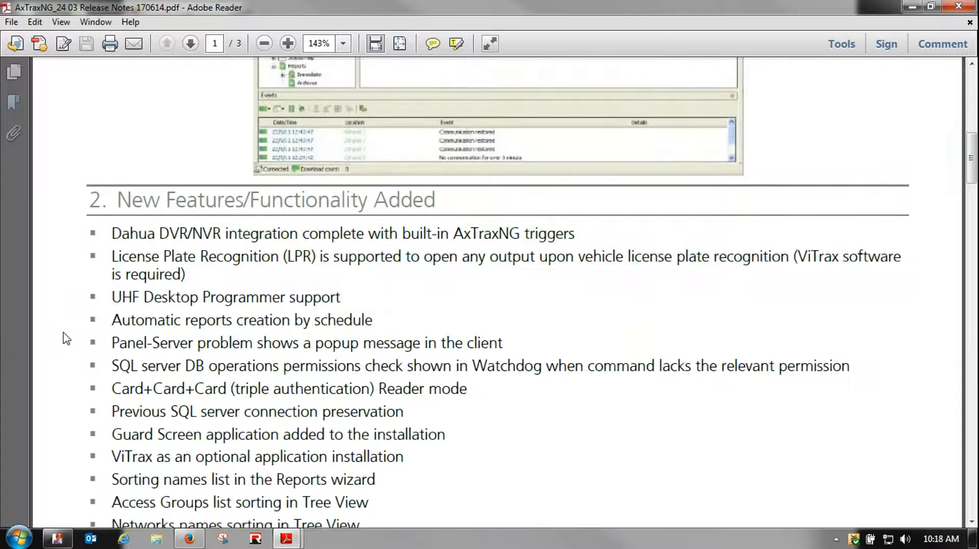
pyautogui.scroll(-2, 66, 338)
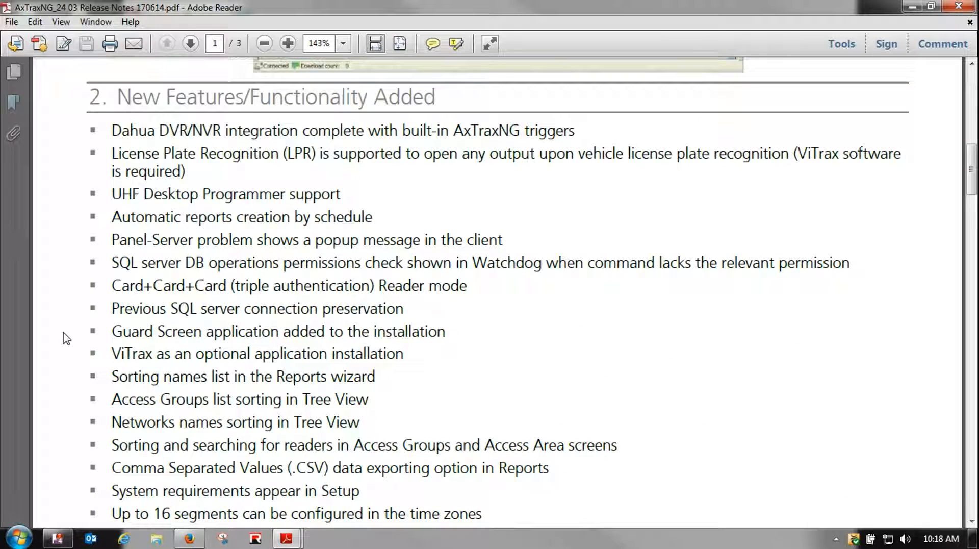
pyautogui.scroll(-1, 66, 338)
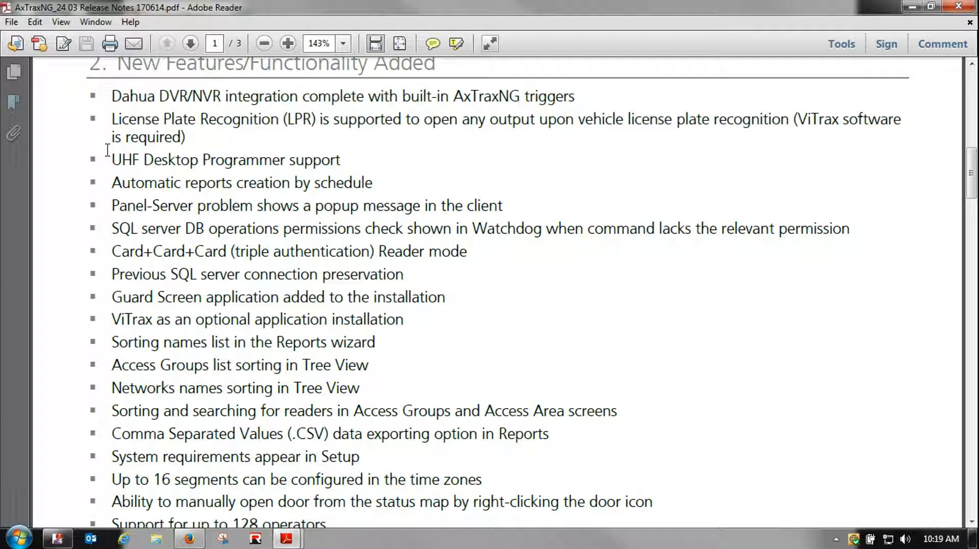
pyautogui.moveTo(109, 119); pyautogui.dragTo(247, 124)
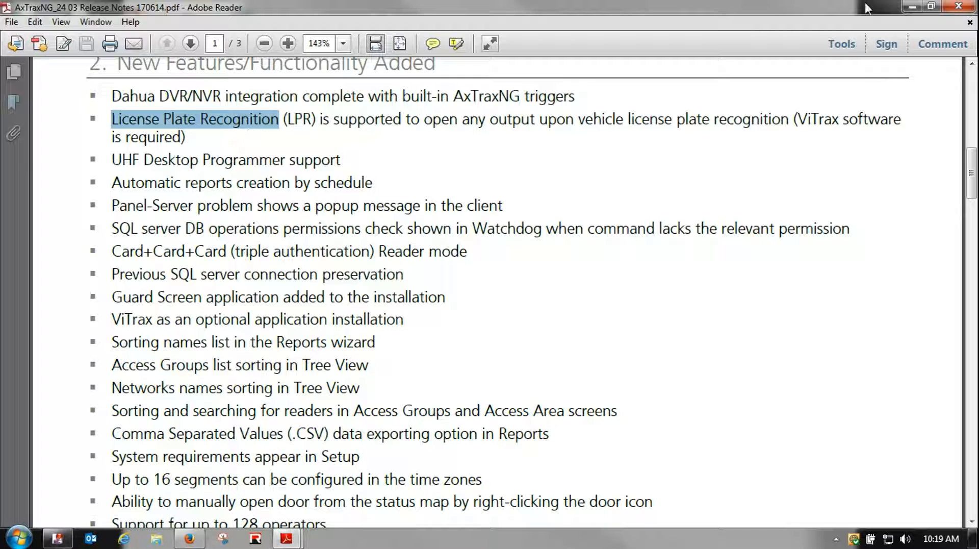
pyautogui.moveTo(839, 119); pyautogui.dragTo(797, 119)
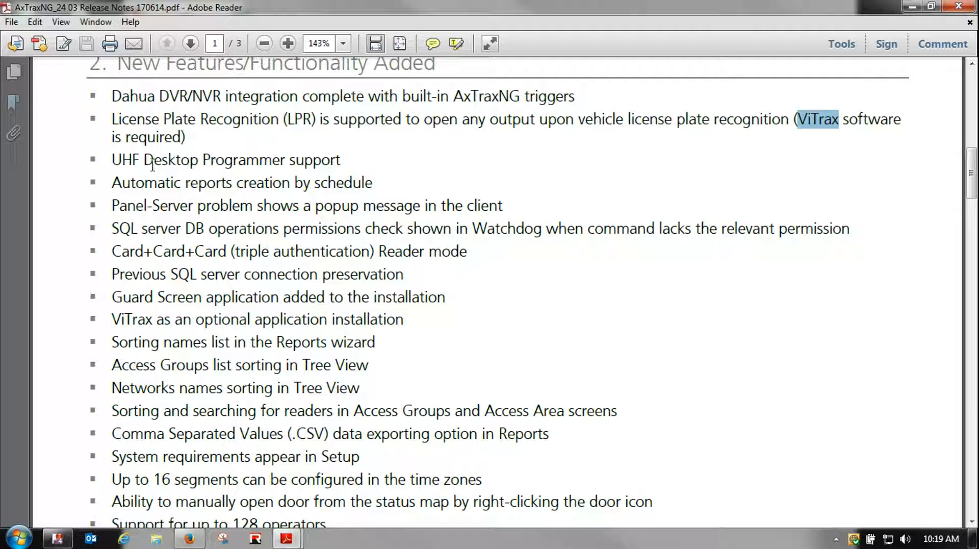
pyautogui.moveTo(111, 162); pyautogui.dragTo(303, 161)
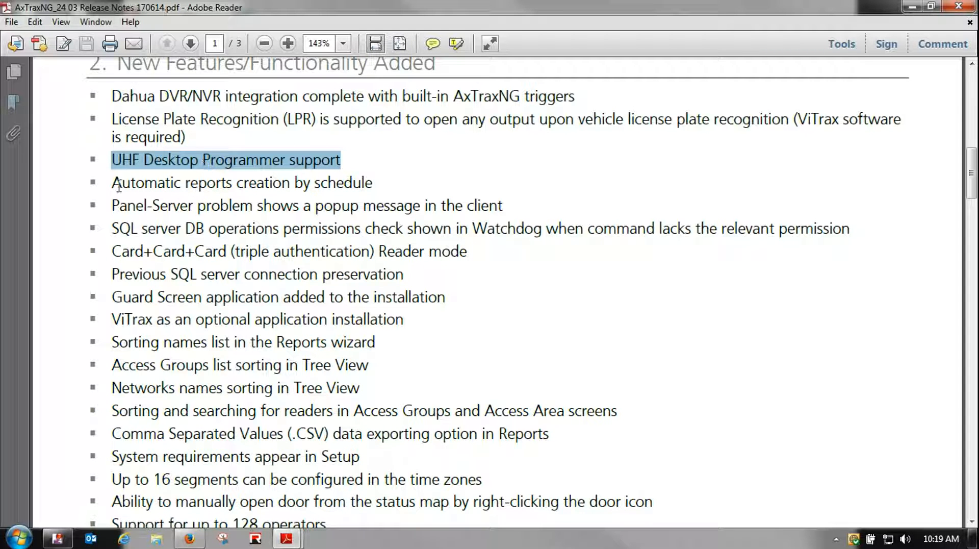
pyautogui.moveTo(113, 184); pyautogui.dragTo(232, 185)
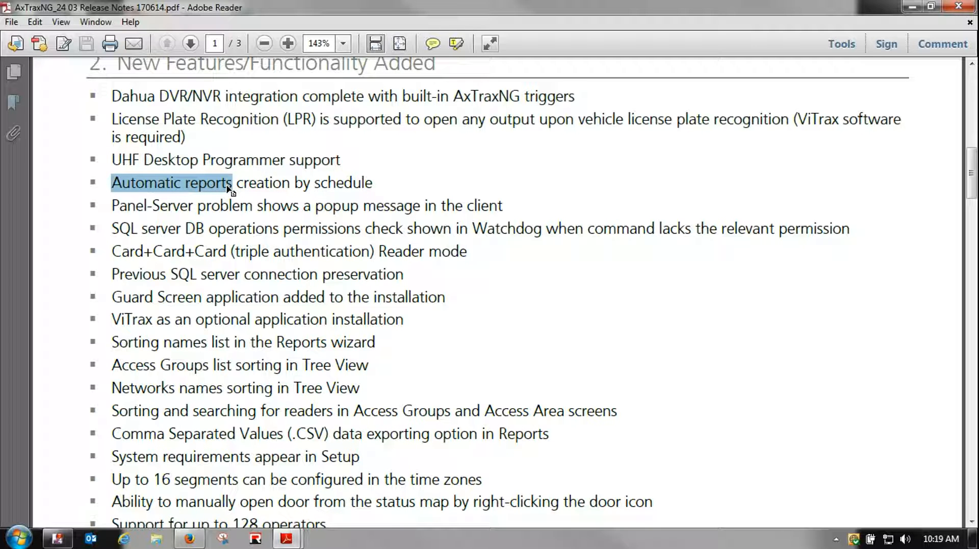
pyautogui.moveTo(290, 182); pyautogui.dragTo(149, 184)
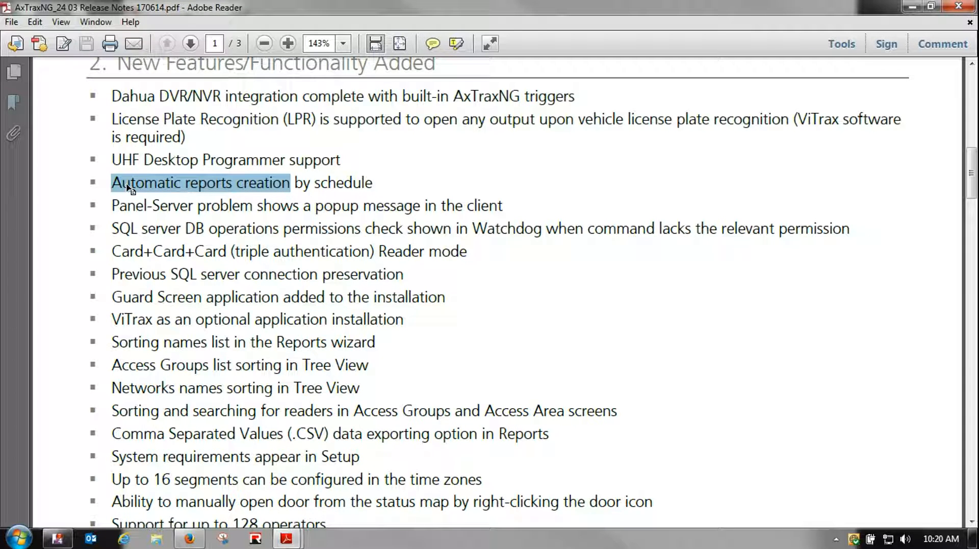
pyautogui.moveTo(110, 206); pyautogui.dragTo(253, 205)
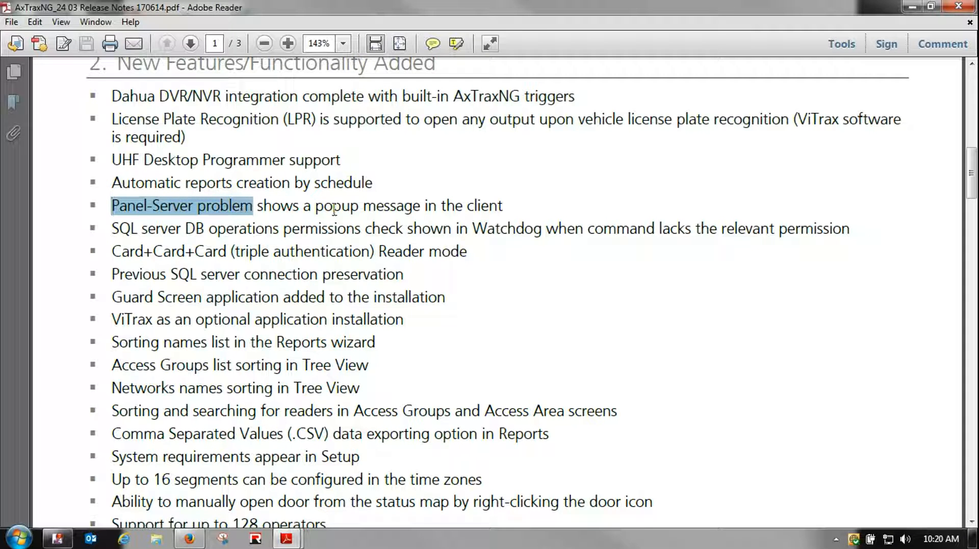
pyautogui.moveTo(359, 206); pyautogui.dragTo(310, 206)
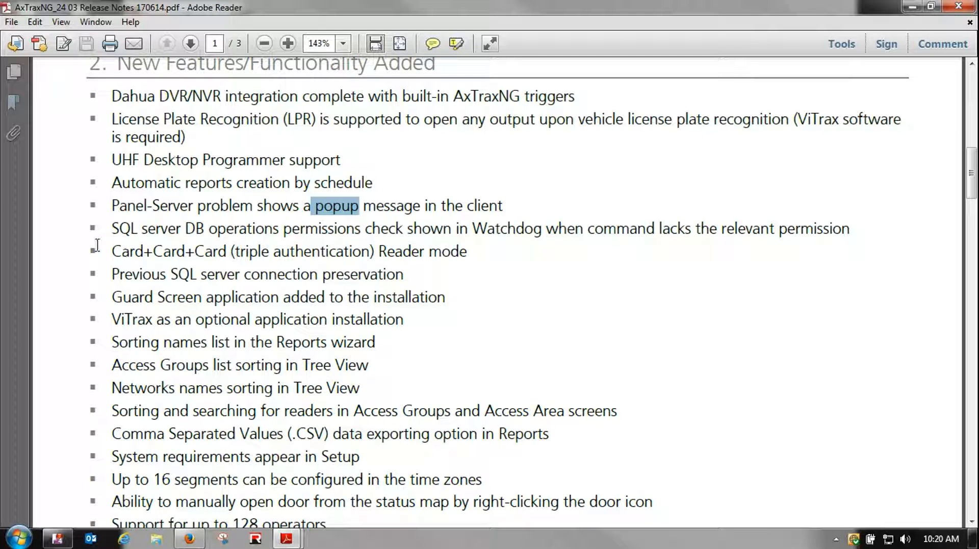
pyautogui.moveTo(108, 248); pyautogui.dragTo(191, 250)
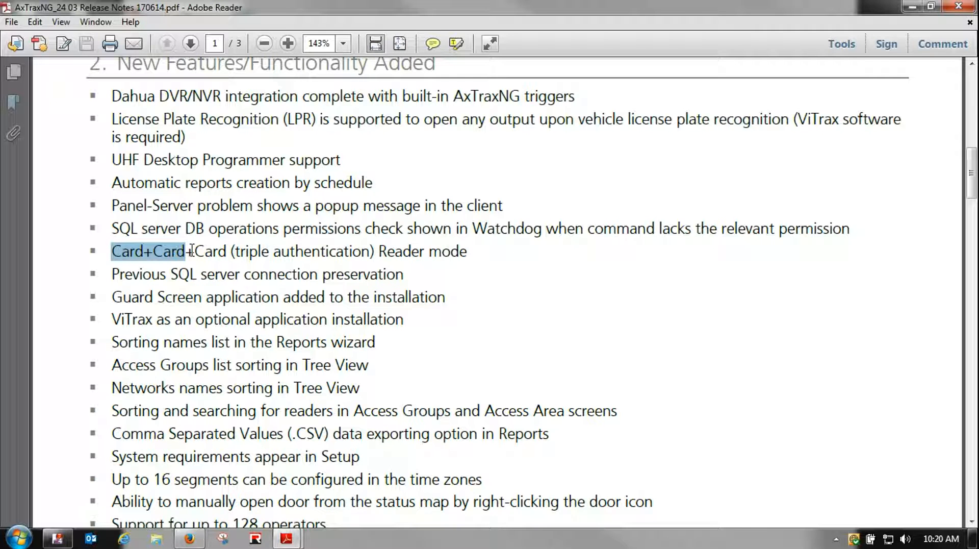
pyautogui.click(226, 250)
pyautogui.moveTo(226, 250); pyautogui.dragTo(106, 246)
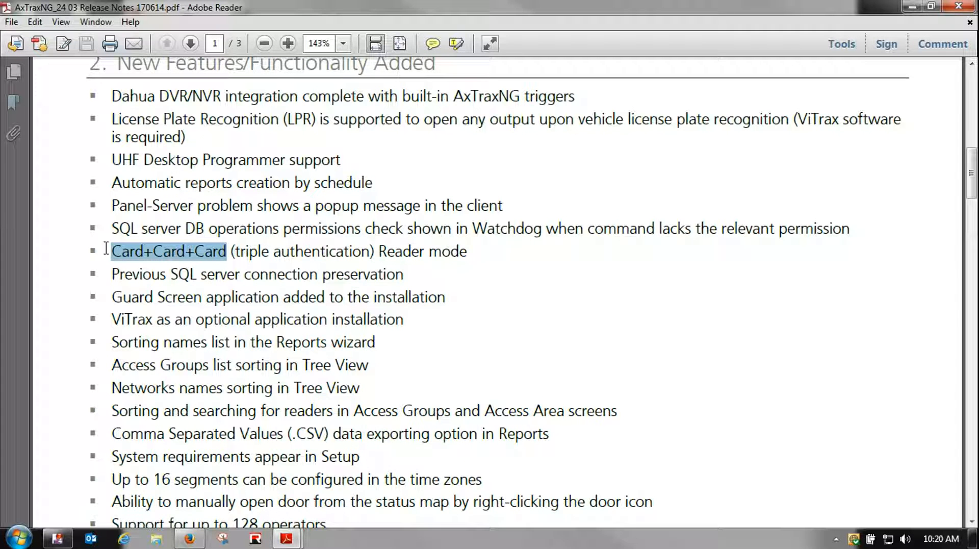
pyautogui.moveTo(107, 278); pyautogui.dragTo(223, 278)
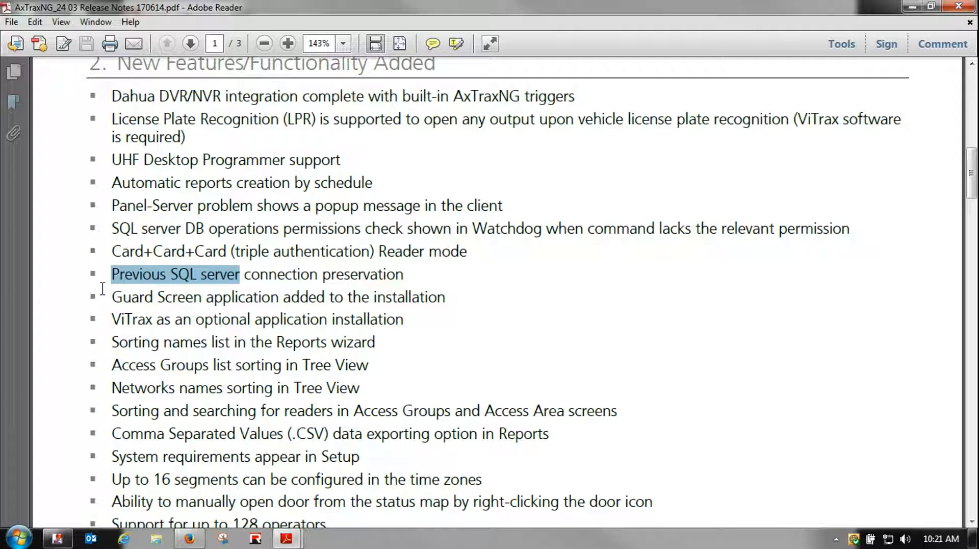
pyautogui.click(287, 539)
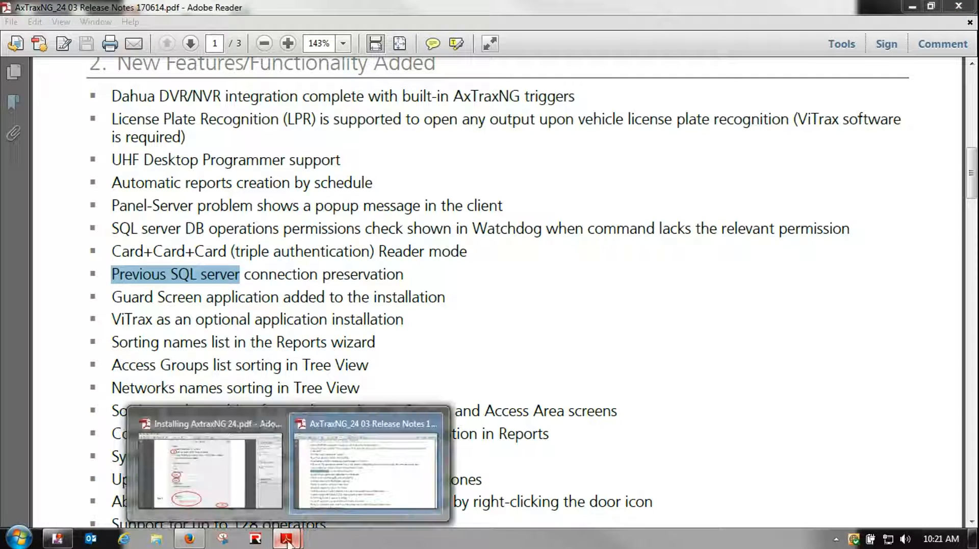
pyautogui.click(210, 469)
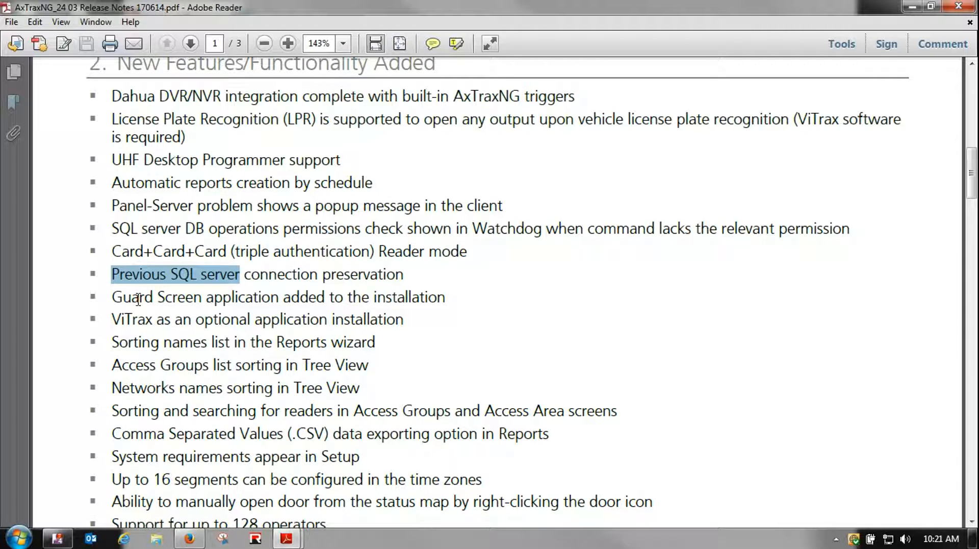
pyautogui.moveTo(111, 299); pyautogui.dragTo(202, 300)
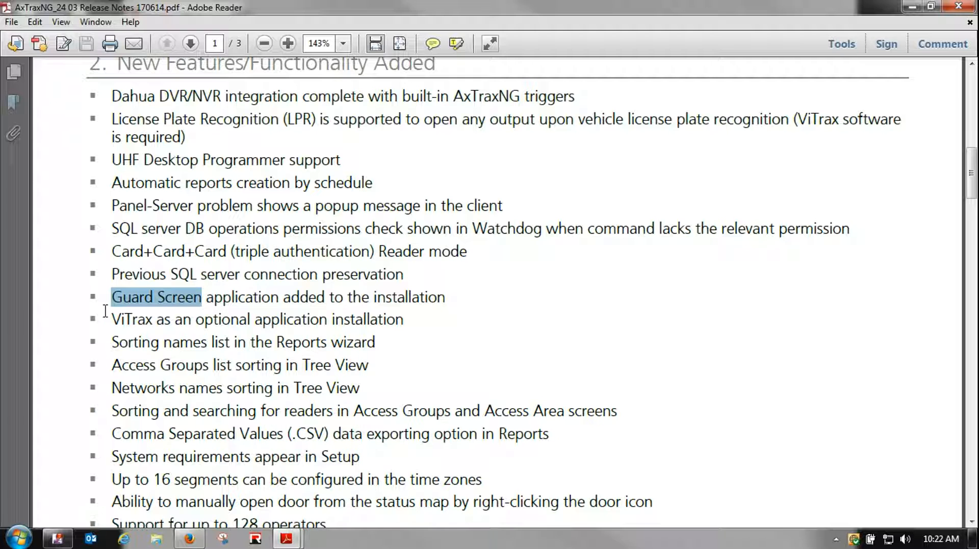
# Highlight the ViTrax optional installation line and scroll to reveal the 128-operators bullet
pyautogui.moveTo(109, 319); pyautogui.dragTo(352, 319)
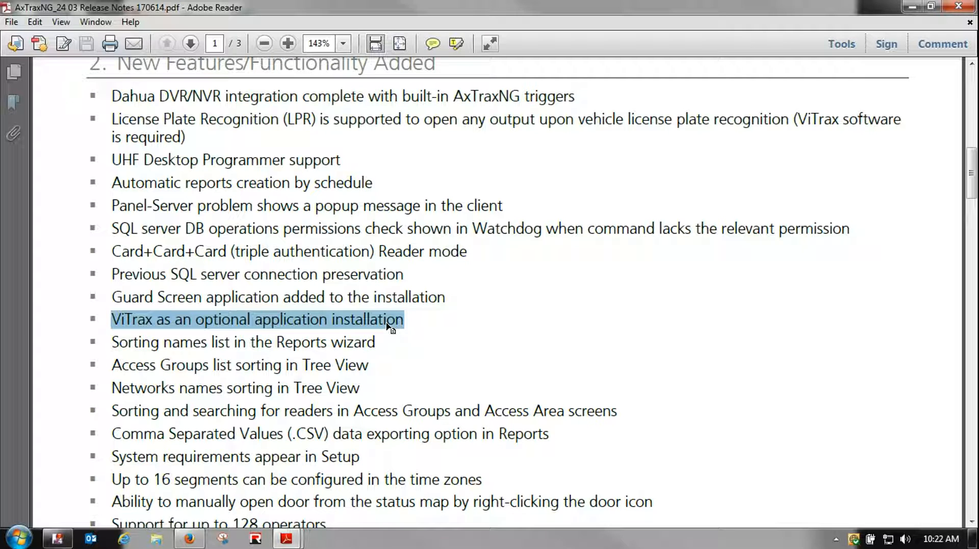
pyautogui.scroll(-1, 388, 324)
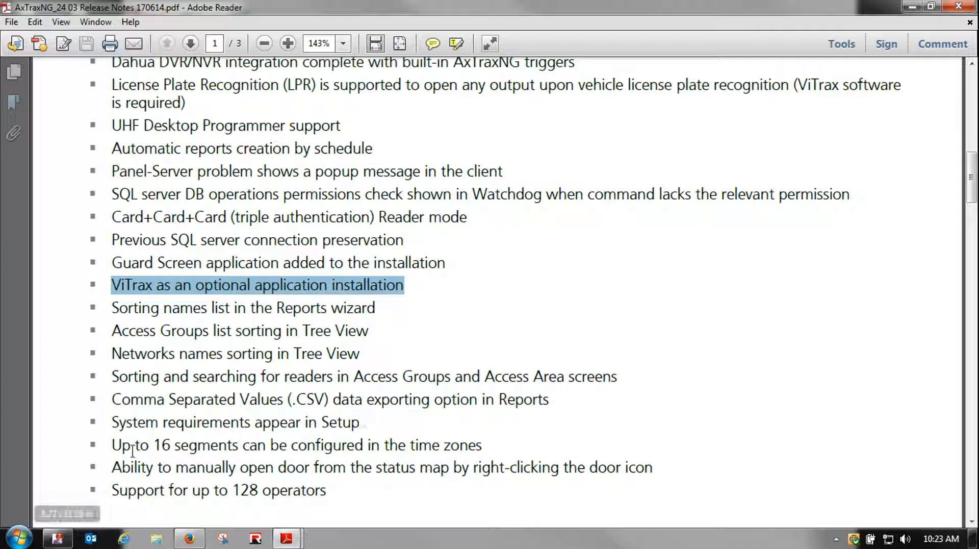
# Highlight the 16 segments, time zones, manual door opening and 128 operators feature lines
pyautogui.moveTo(112, 445); pyautogui.dragTo(232, 447)
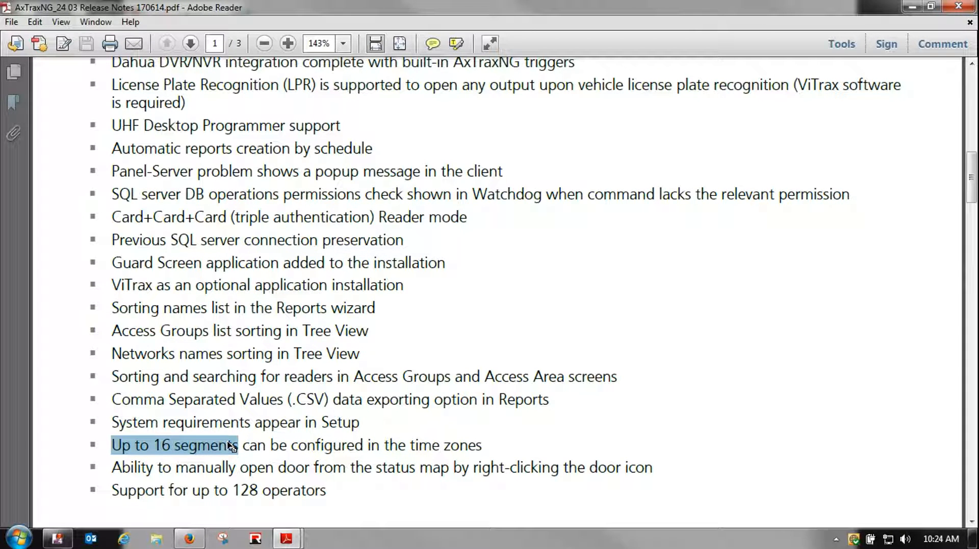
pyautogui.moveTo(483, 445); pyautogui.dragTo(428, 447)
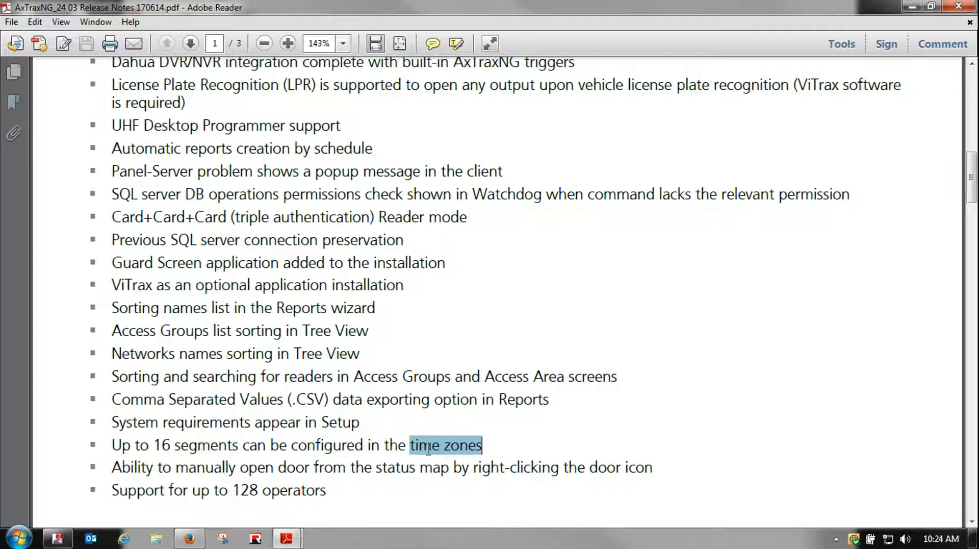
pyautogui.moveTo(156, 445); pyautogui.dragTo(238, 447)
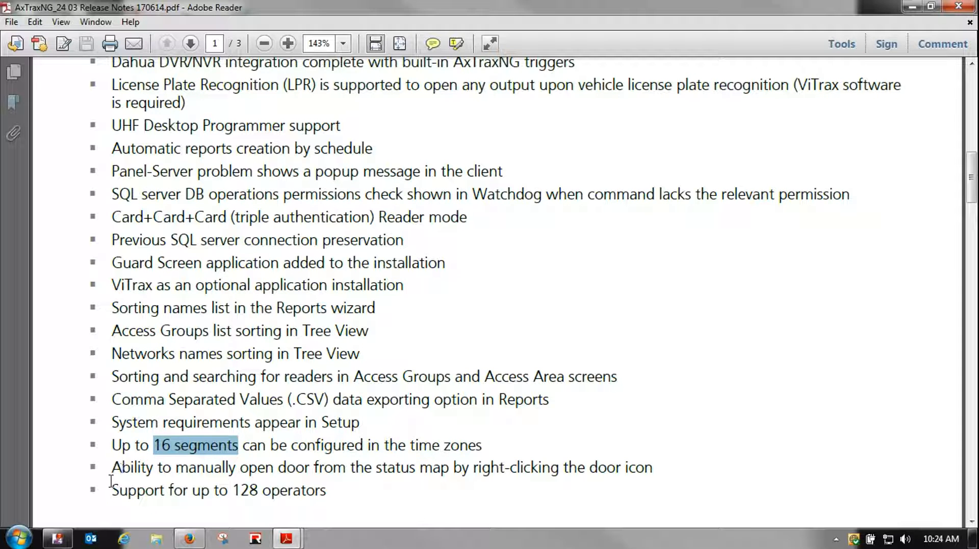
pyautogui.moveTo(109, 469); pyautogui.dragTo(449, 469)
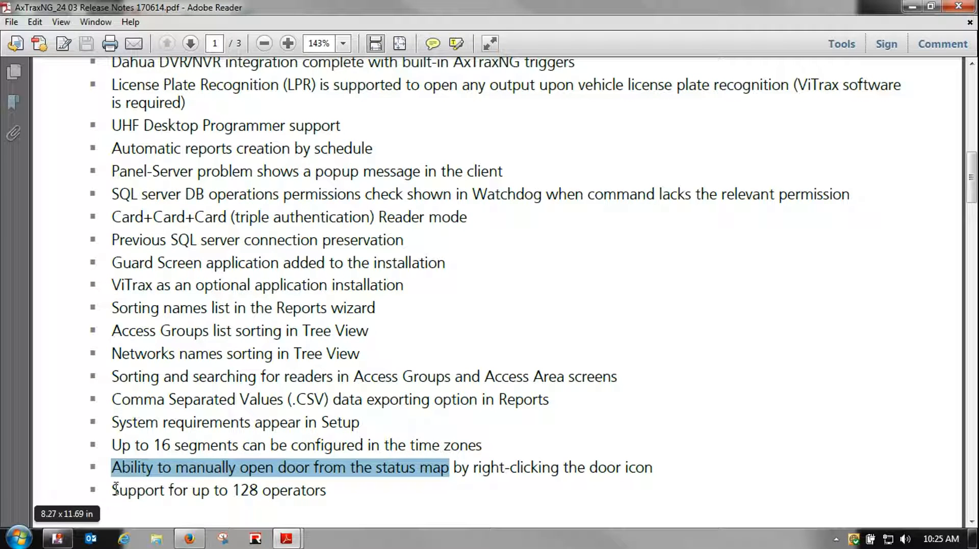
pyautogui.moveTo(111, 489); pyautogui.dragTo(313, 494)
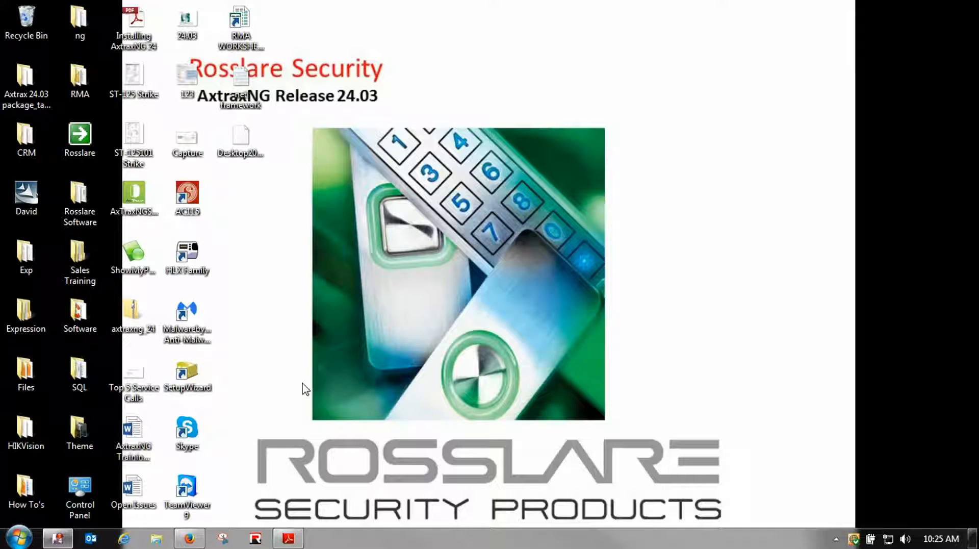
# Go to Control Panel's Programs and Features and open Turn Windows features on or off
pyautogui.click(21, 538)
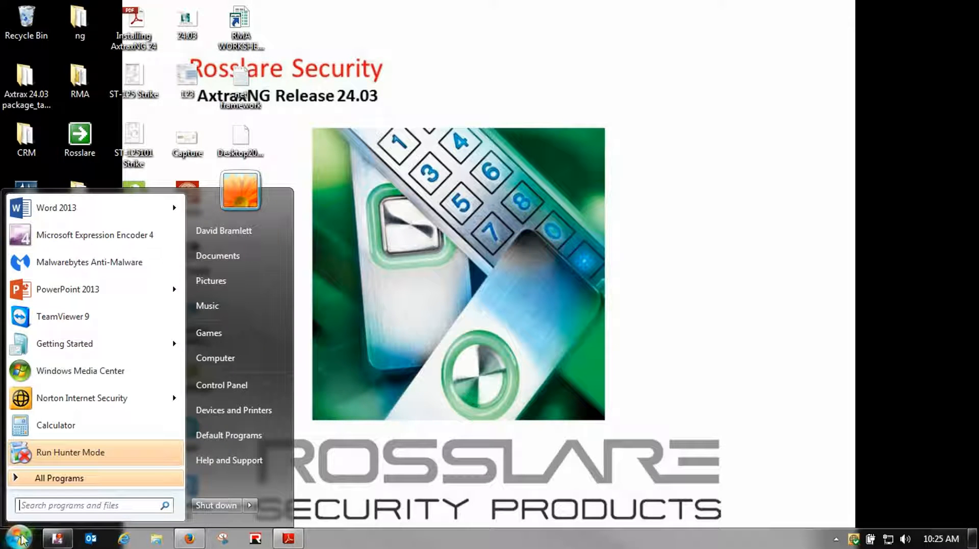
pyautogui.click(214, 384)
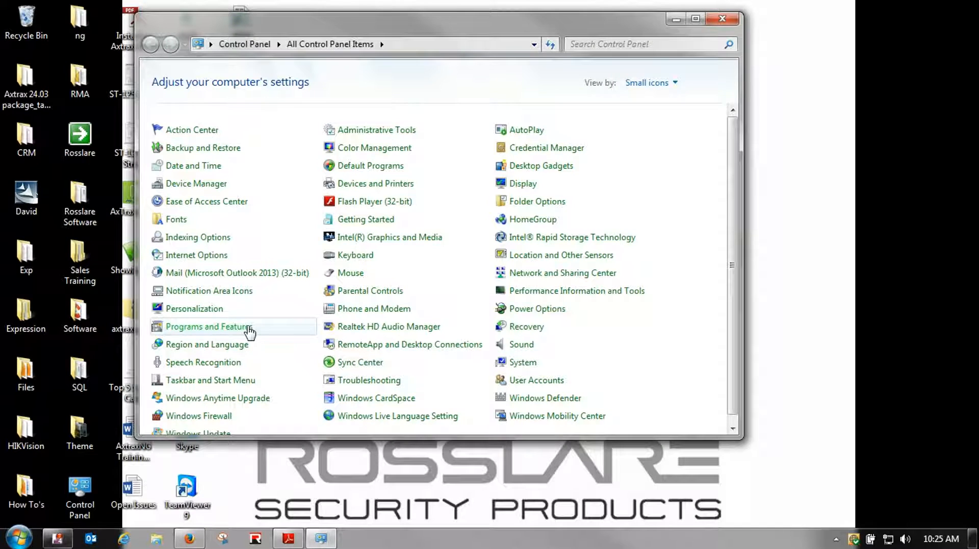
pyautogui.click(249, 328)
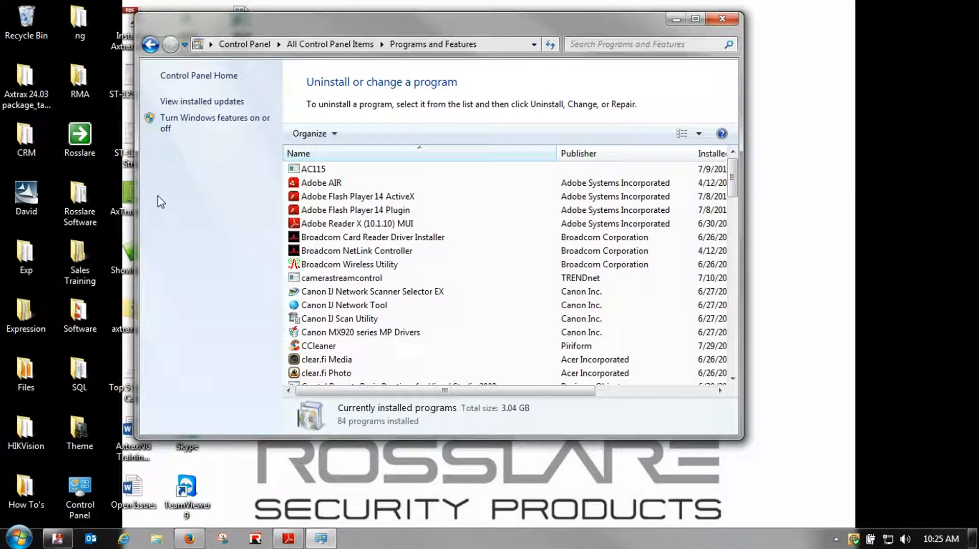
pyautogui.click(182, 124)
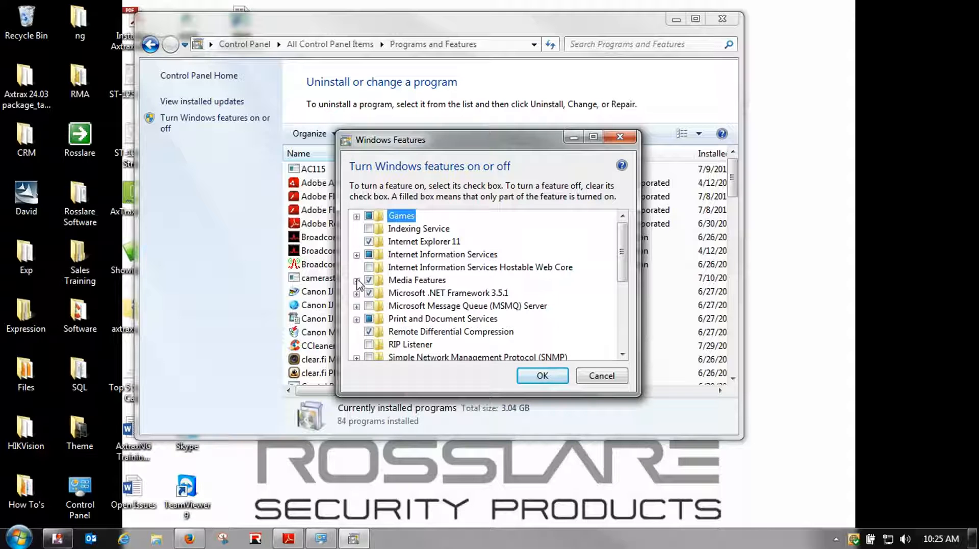
# Tick Microsoft .NET Framework 3.5.1 and expand it to show its WCF activation sub-features
pyautogui.click(368, 293)
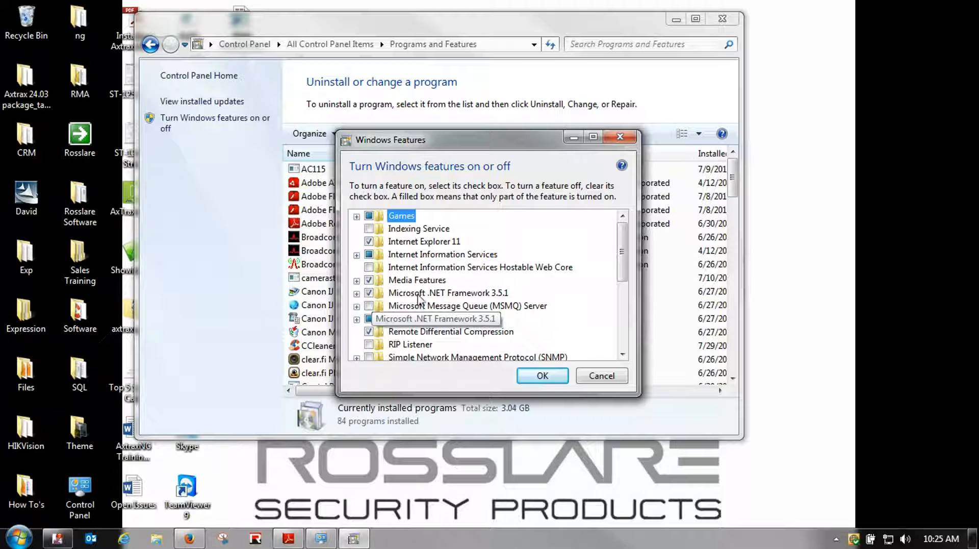
pyautogui.click(356, 293)
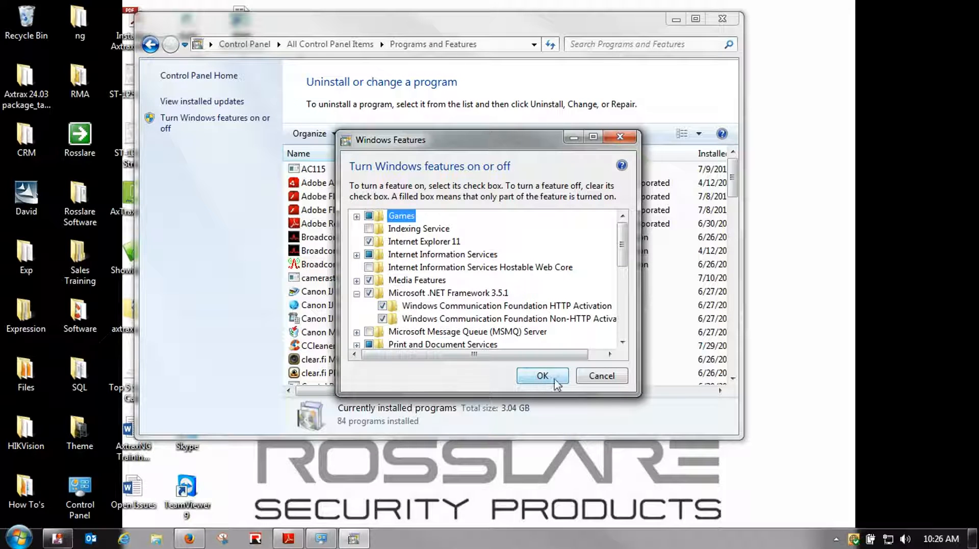
# Cancel Windows Features, then scroll the installed programs list down and back to the top
pyautogui.click(589, 382)
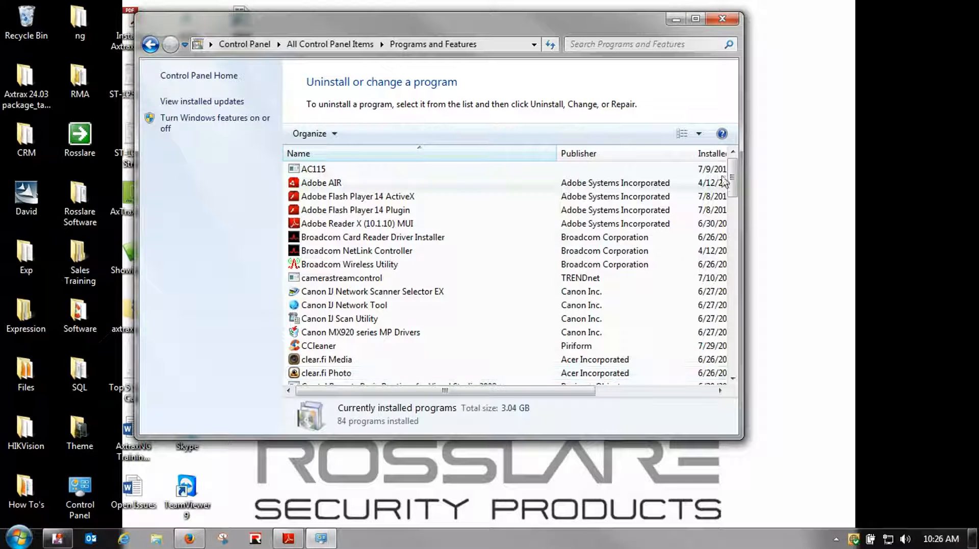
pyautogui.moveTo(733, 181); pyautogui.dragTo(739, 320)
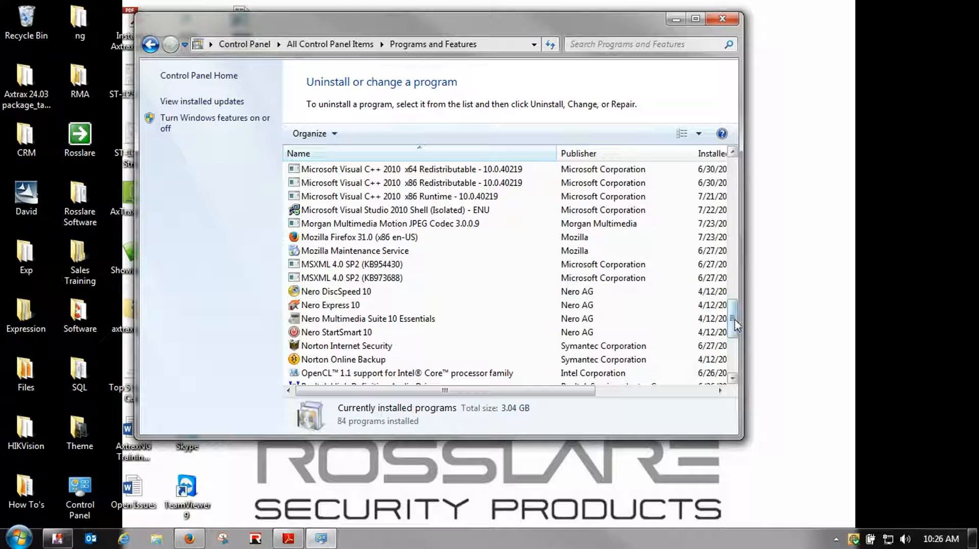
pyautogui.moveTo(735, 327); pyautogui.dragTo(729, 260)
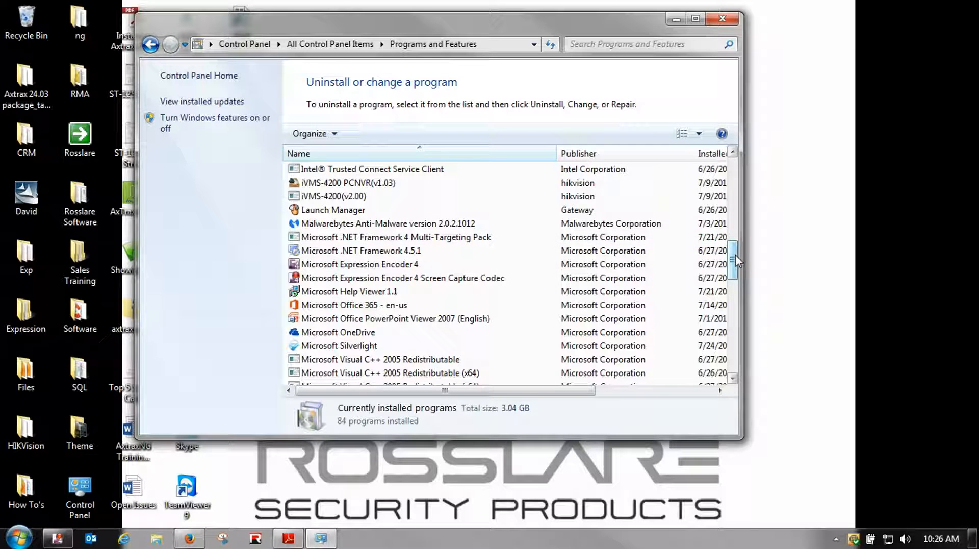
pyautogui.moveTo(733, 260); pyautogui.dragTo(732, 173)
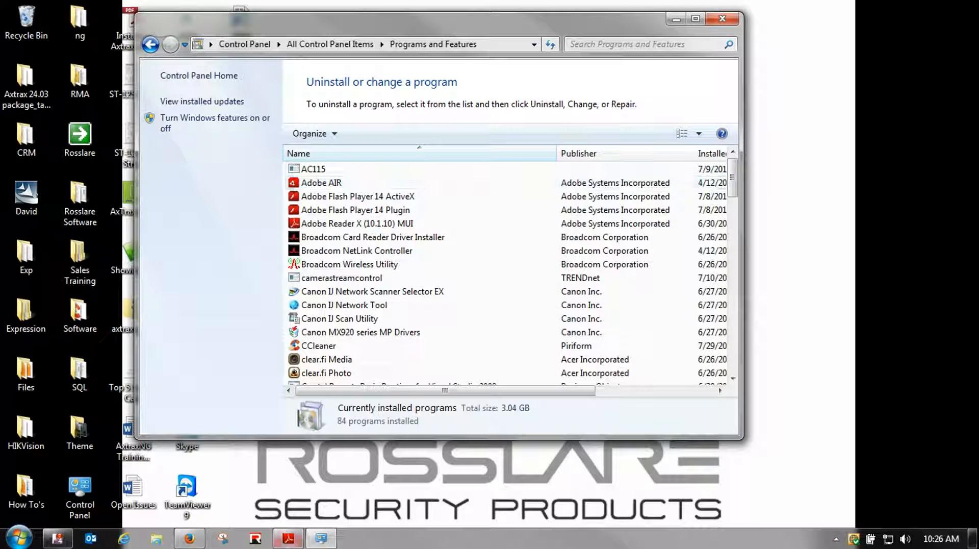
# Check page 25's SQL Server settings in the guide, minimize it, and close Programs and Features
pyautogui.click(288, 538)
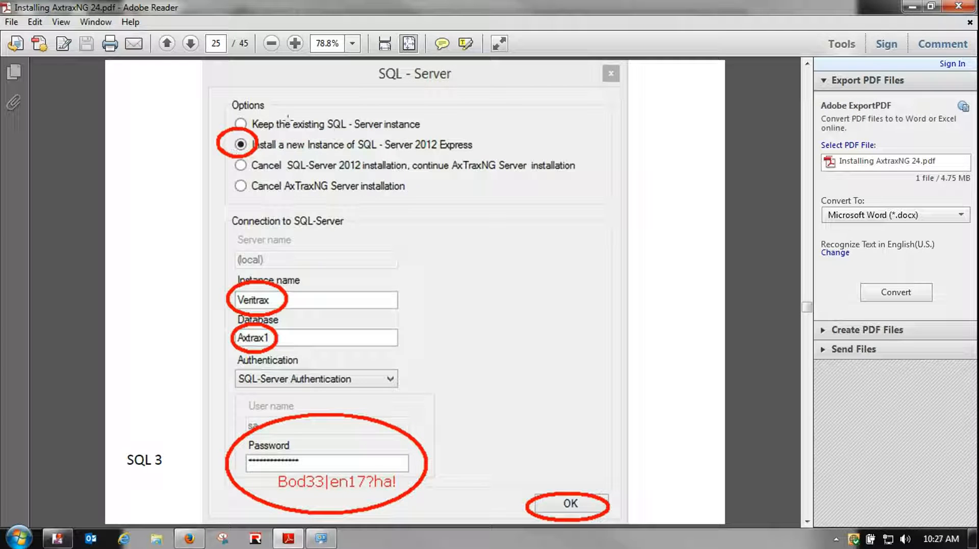
pyautogui.click(912, 8)
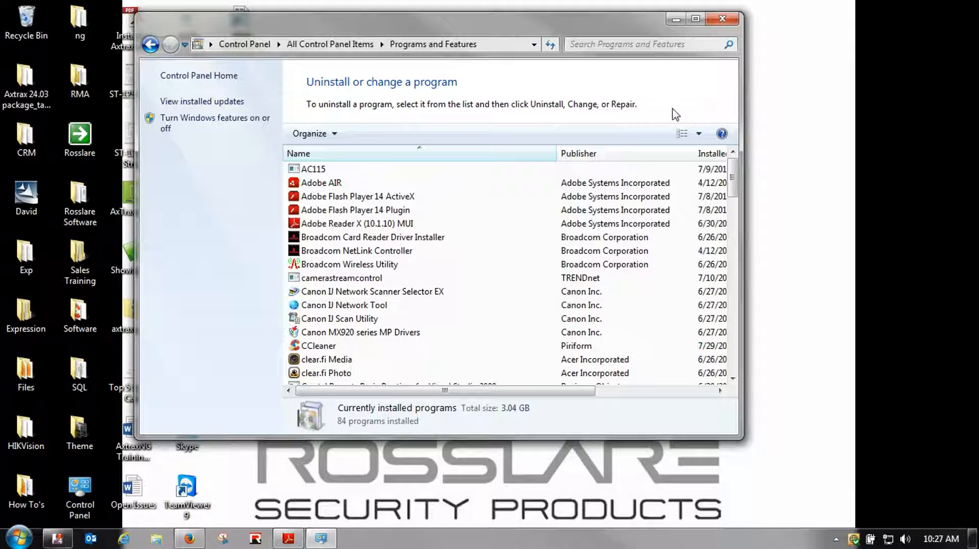
pyautogui.click(721, 19)
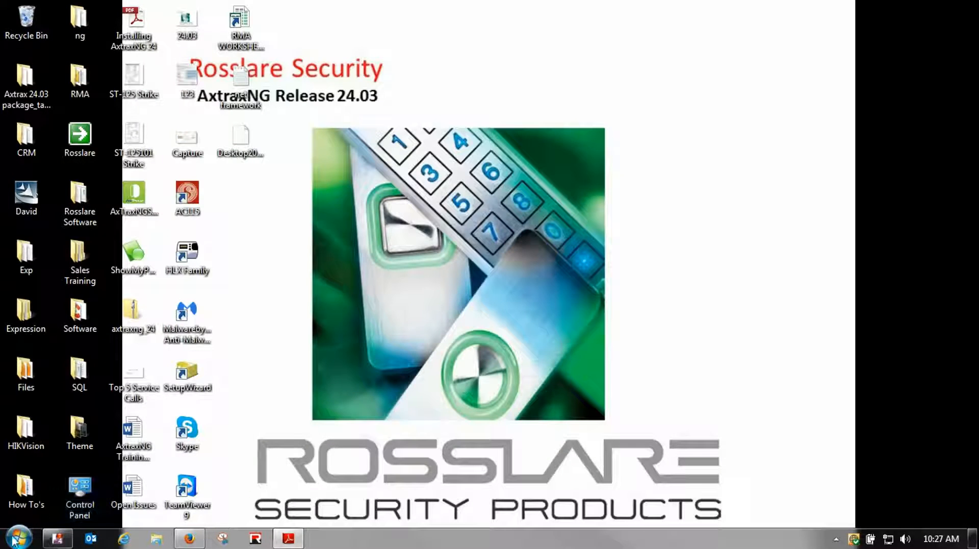
# Browse Computer > Gateway (C:) > Program Files (x86) and select the Microsoft SQL Server folder
pyautogui.click(15, 539)
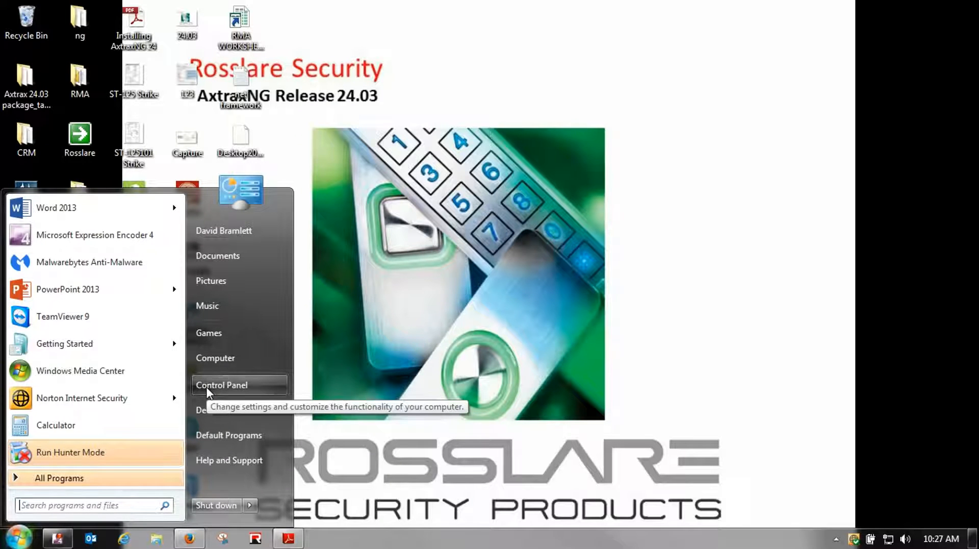
pyautogui.click(212, 359)
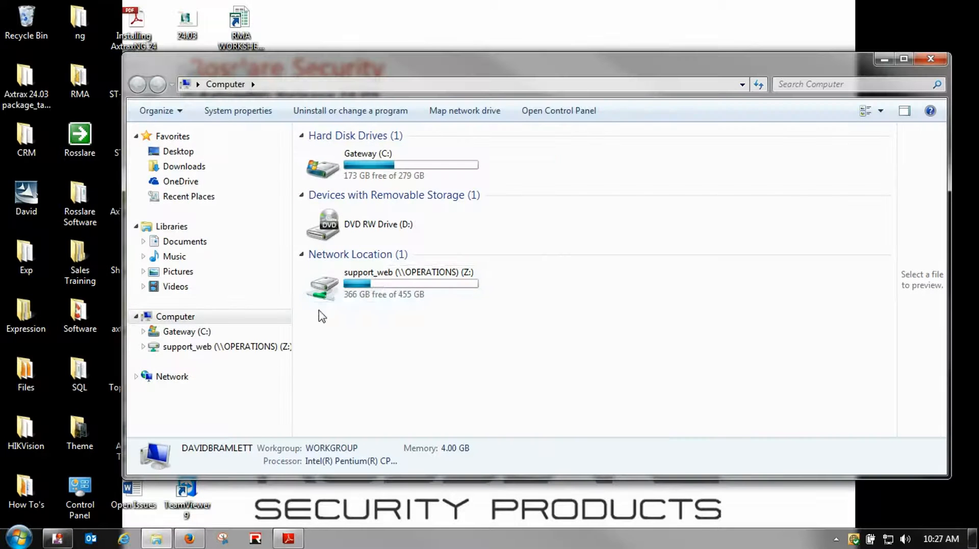
pyautogui.doubleClick(346, 166)
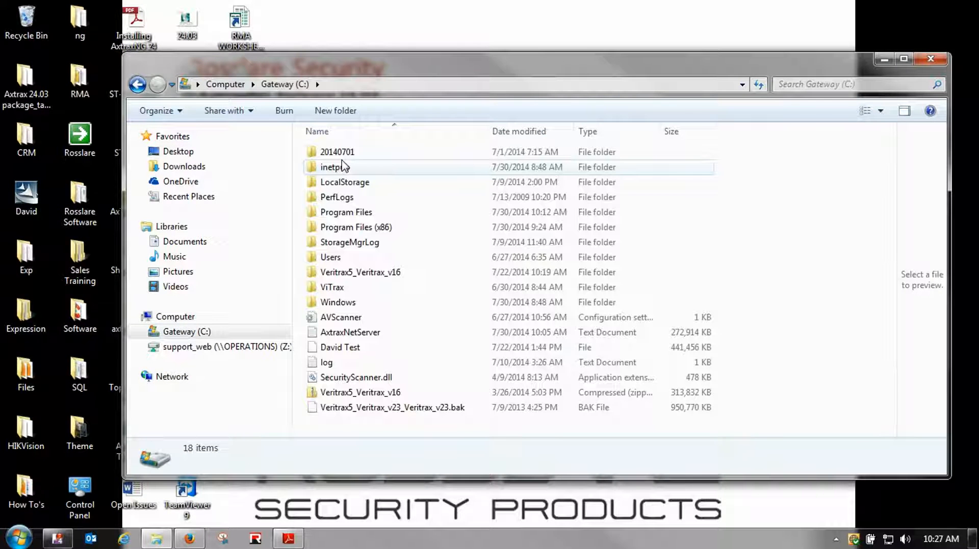
pyautogui.doubleClick(347, 212)
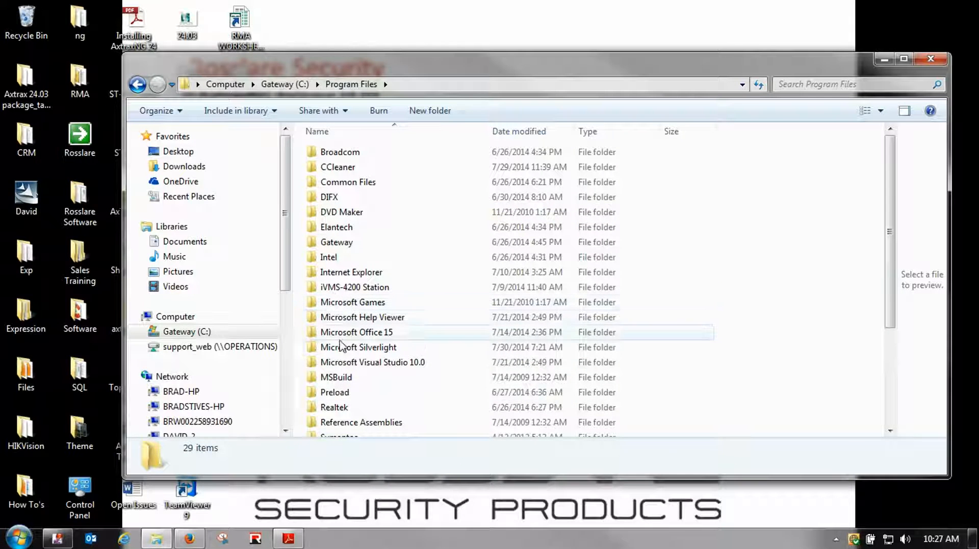
pyautogui.click(137, 84)
pyautogui.doubleClick(348, 228)
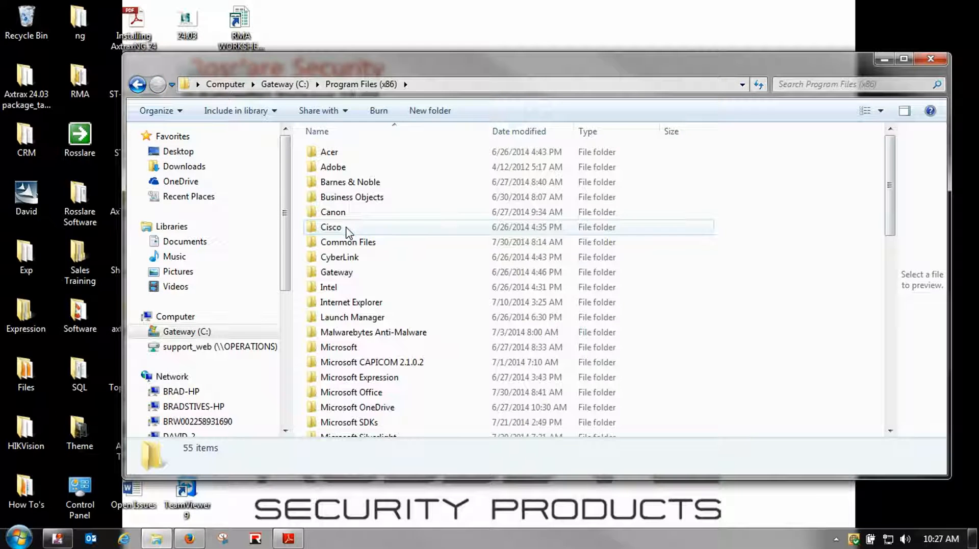
pyautogui.scroll(-2, 421, 348)
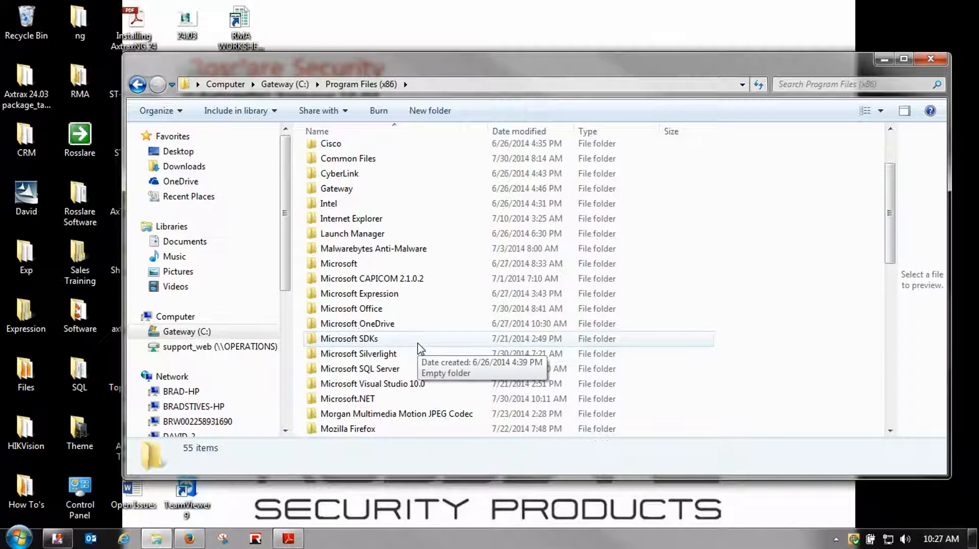
pyautogui.click(356, 368)
# Delete the Microsoft SQL Server folder to the Recycle Bin and close the Explorer window
pyautogui.rightClick(357, 368)
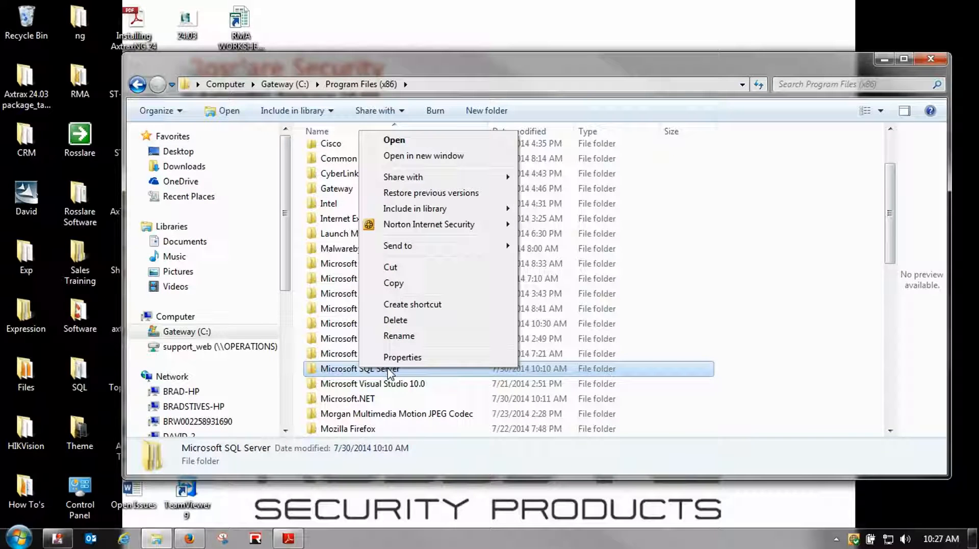
pyautogui.click(390, 320)
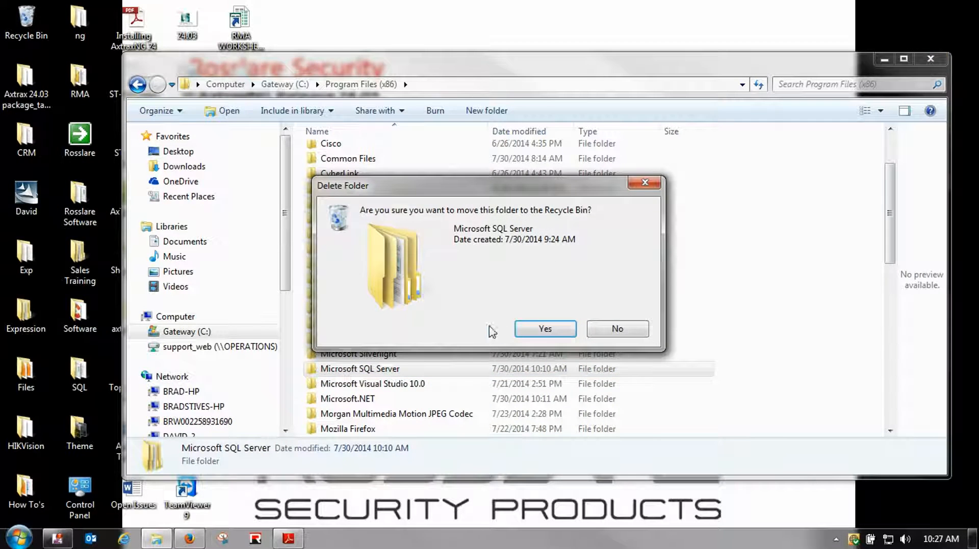
pyautogui.click(546, 331)
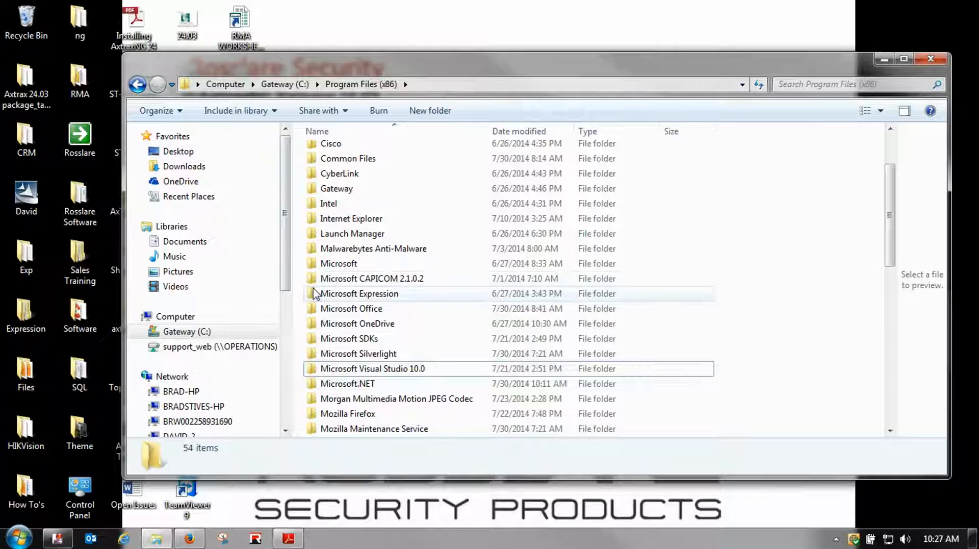
pyautogui.moveTo(315, 294)
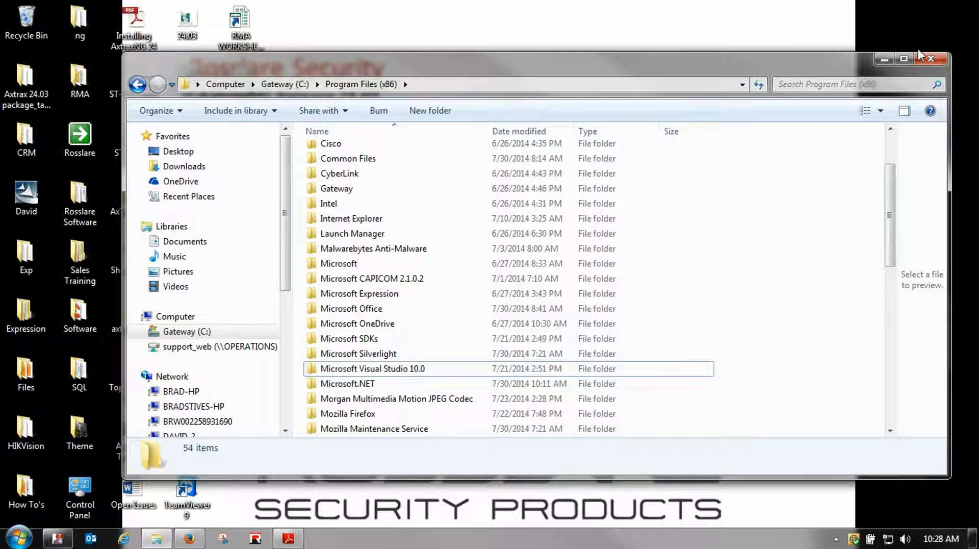
pyautogui.click(937, 60)
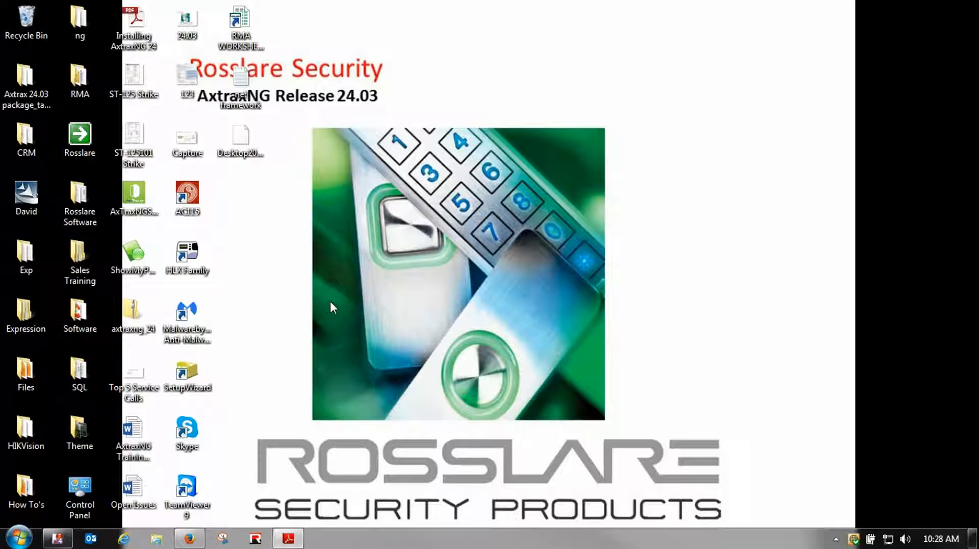
# Launch CCleaner from the Software folder and scan the registry for issues
pyautogui.doubleClick(74, 316)
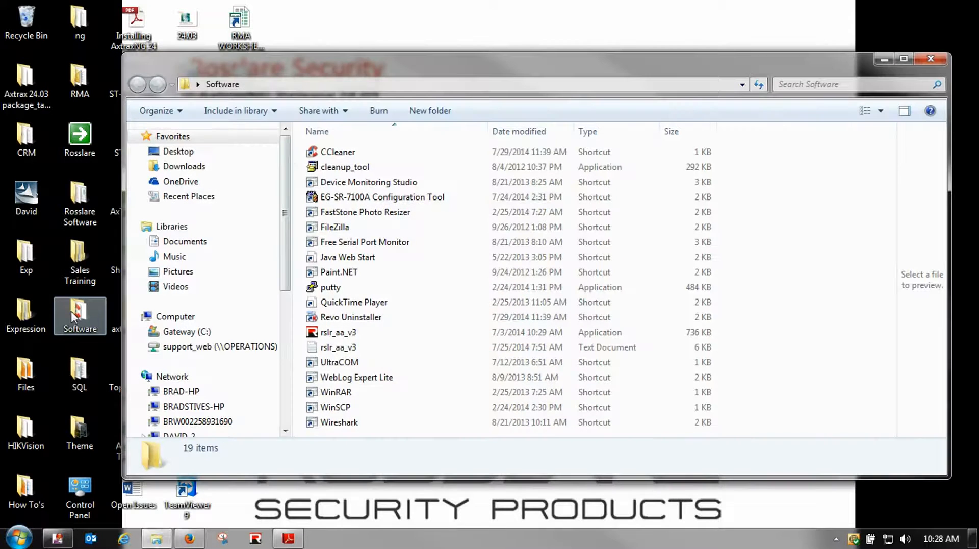
pyautogui.click(329, 153)
pyautogui.doubleClick(329, 153)
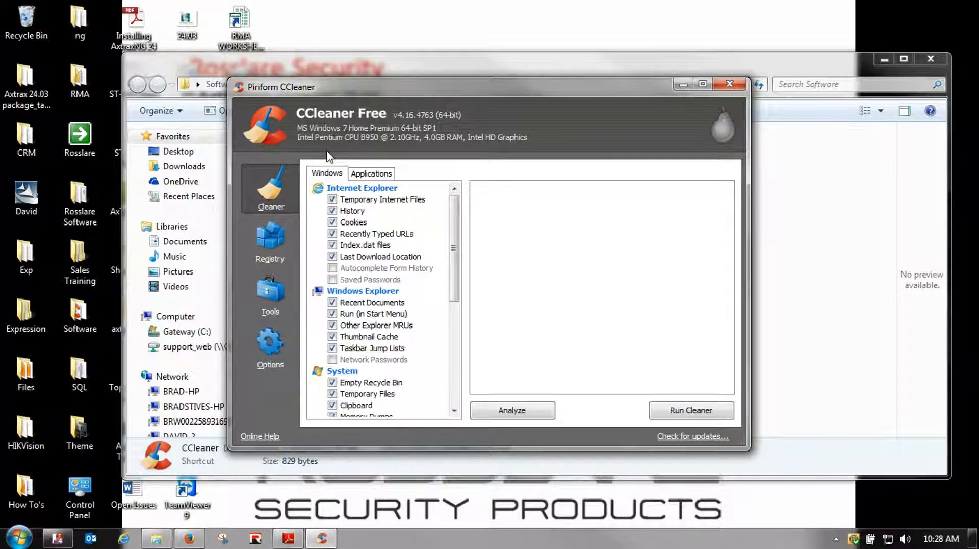
pyautogui.click(270, 240)
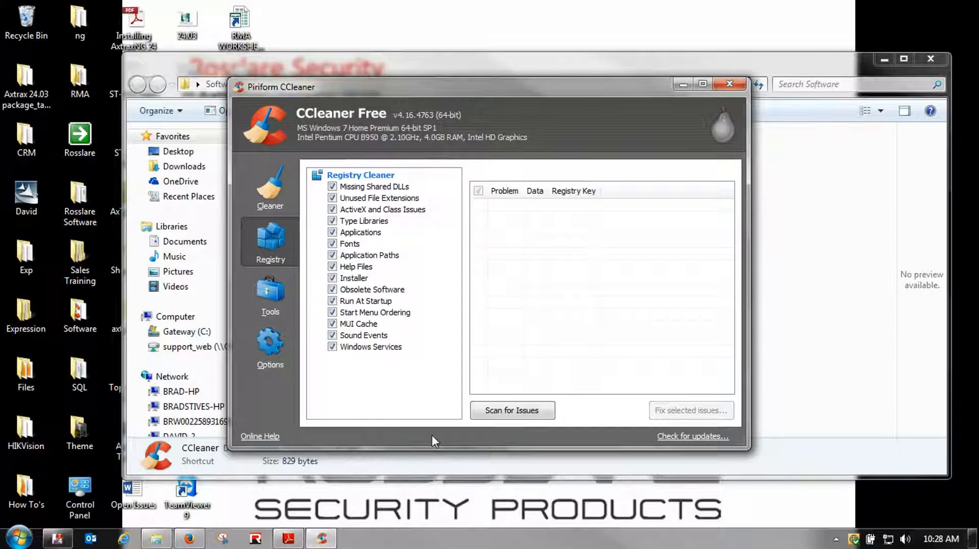
pyautogui.click(513, 417)
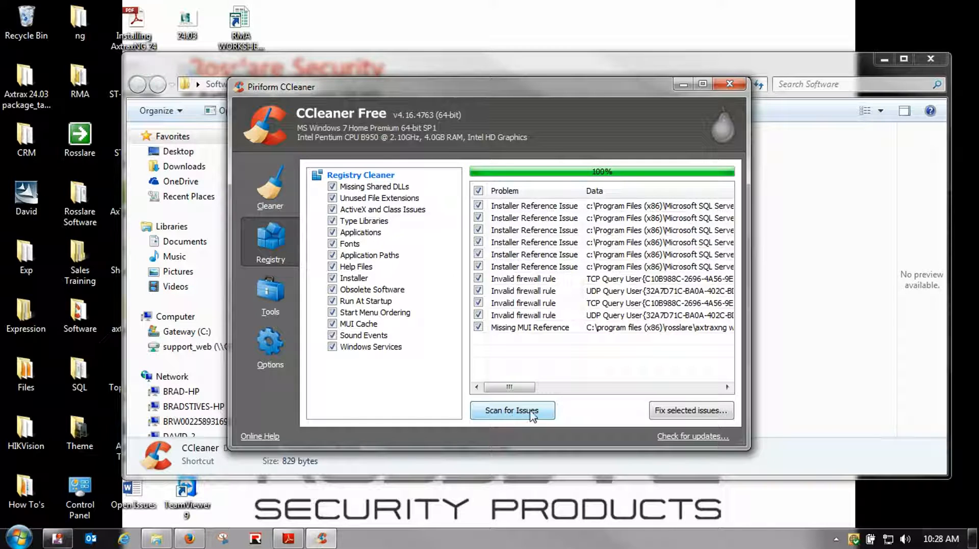
# Fix all 11 registry issues without a backup, rescan to confirm none remain, and close CCleaner
pyautogui.click(693, 413)
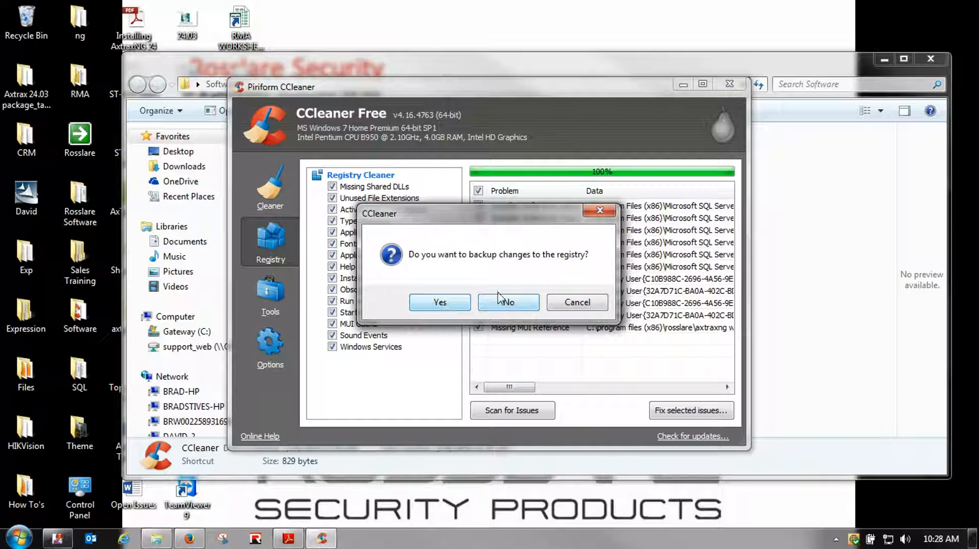
pyautogui.click(506, 301)
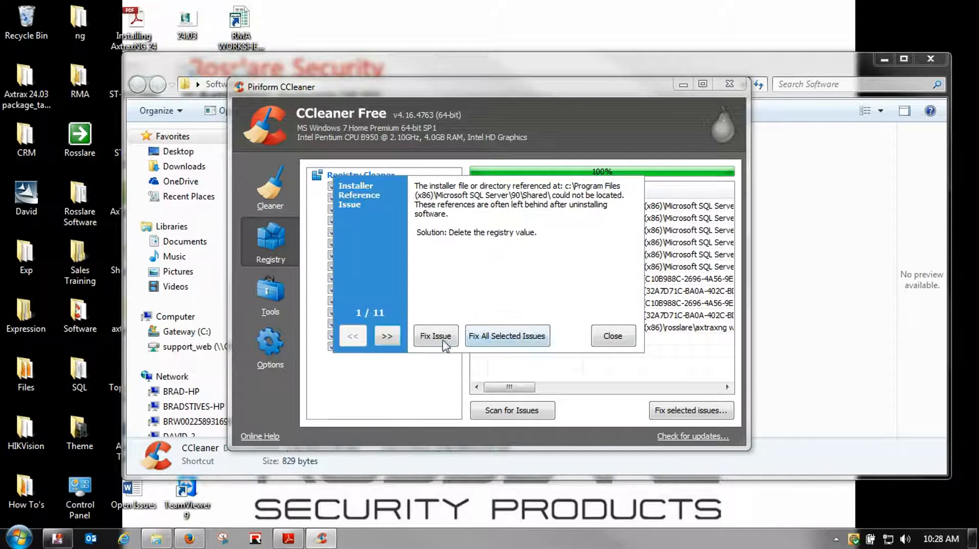
pyautogui.click(506, 336)
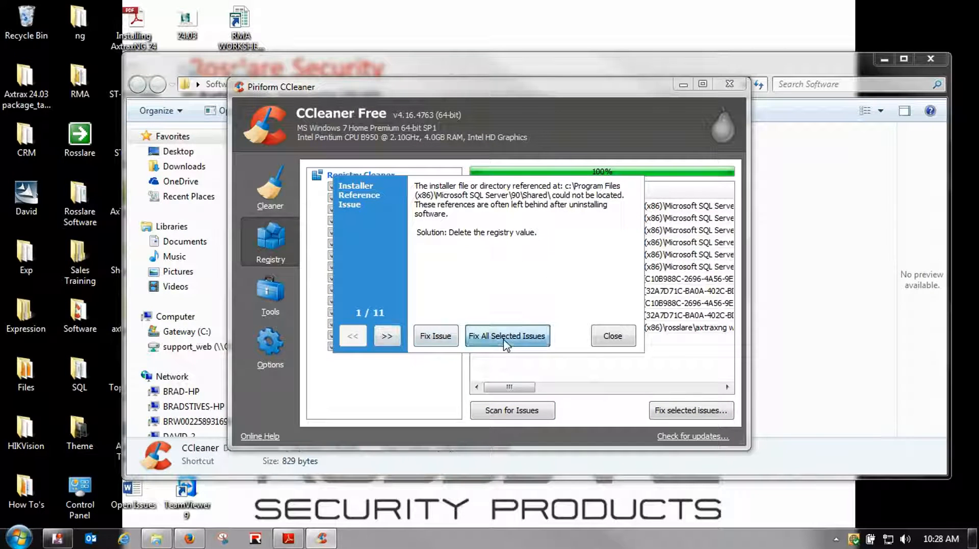
pyautogui.click(611, 335)
pyautogui.click(492, 413)
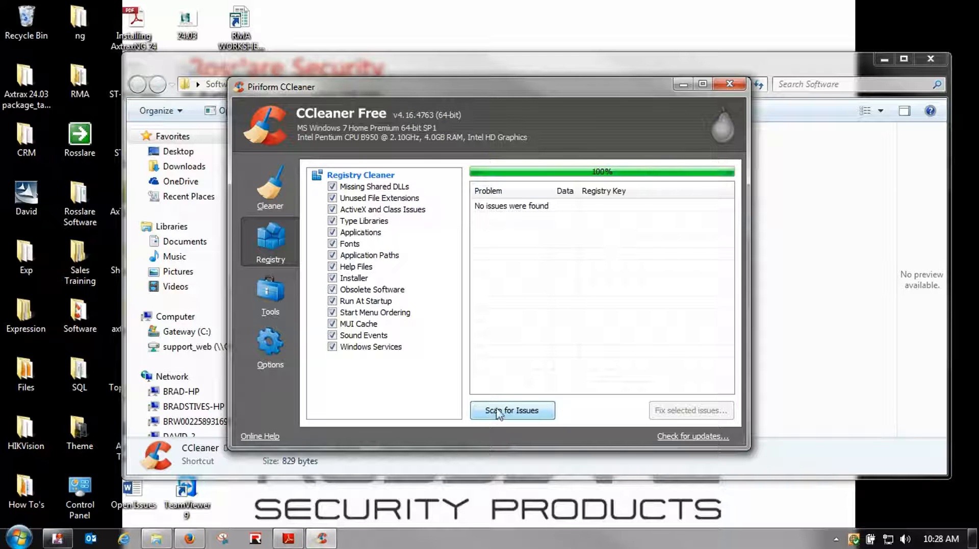
pyautogui.click(729, 82)
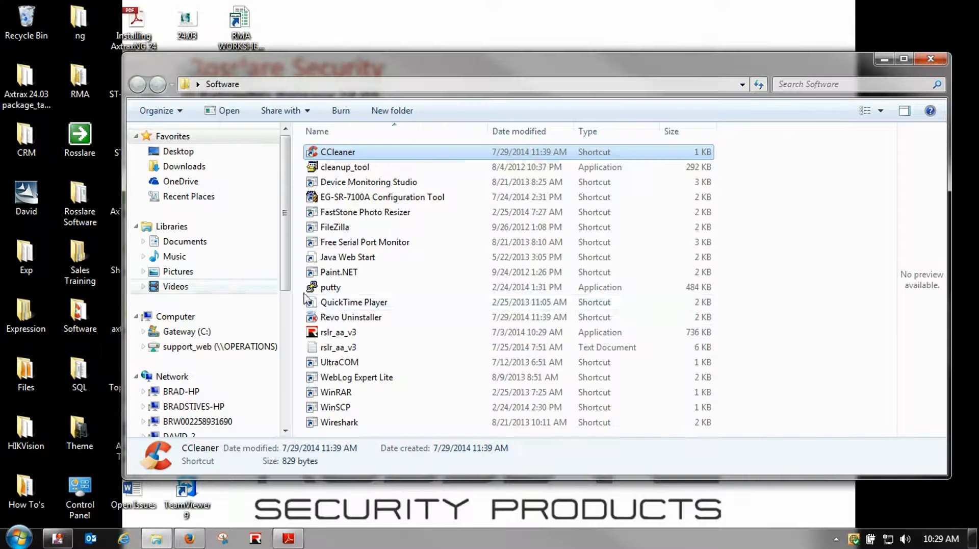
# Close the Software folder window, select the AxTraxNG setup file, and bring Firefox forward
pyautogui.click(929, 60)
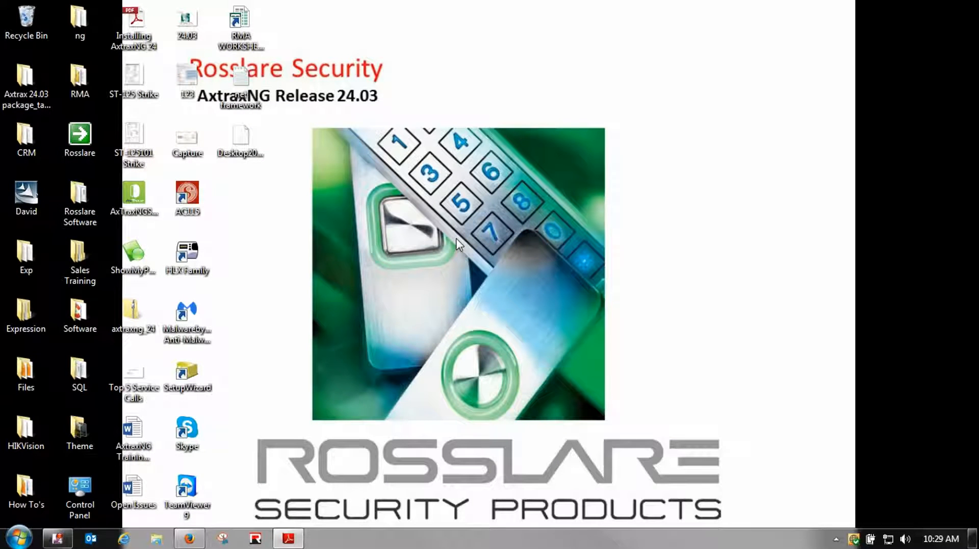
pyautogui.click(136, 195)
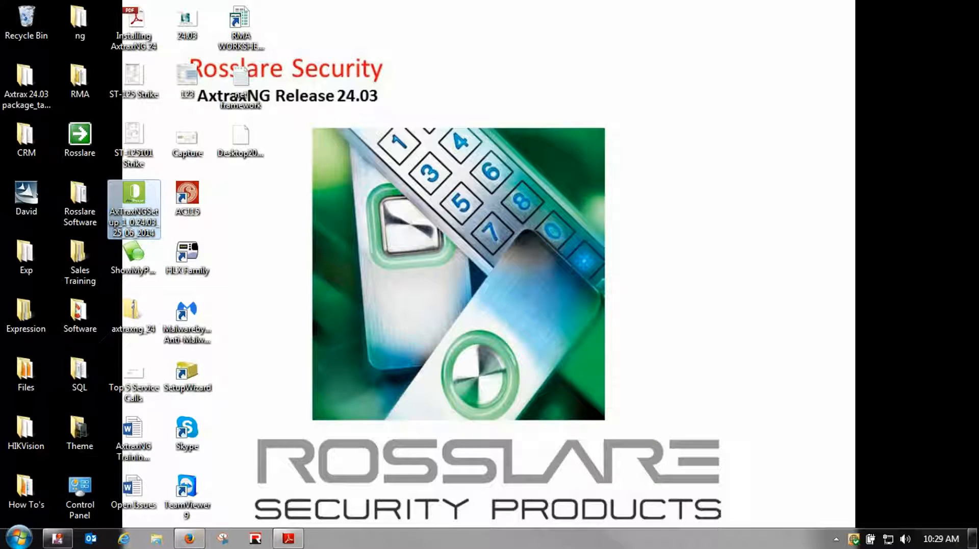
pyautogui.click(188, 537)
# Scroll the Rosslare support downloads, try Latest AxtraxNG, and cancel its login prompt
pyautogui.moveTo(126, 53); pyautogui.dragTo(22, 56)
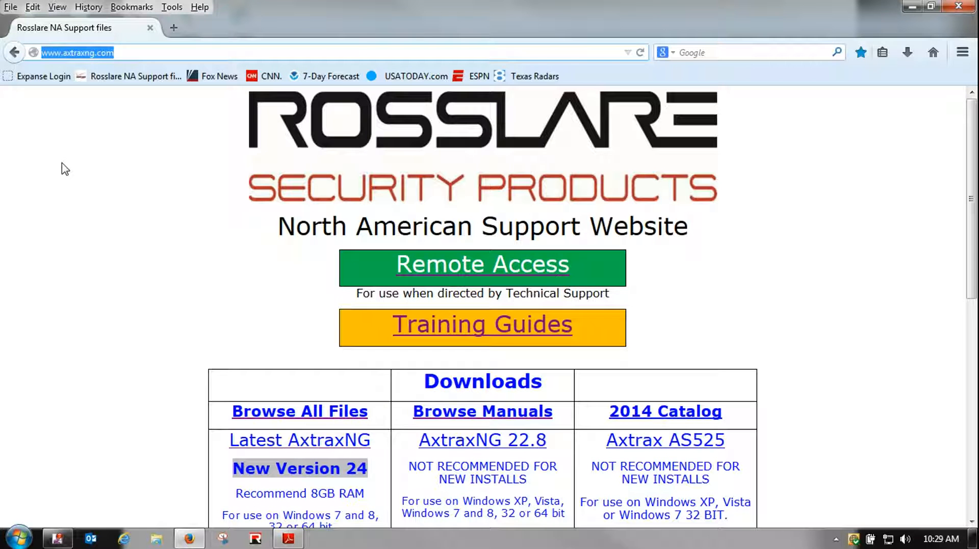
pyautogui.scroll(-1, 181, 317)
pyautogui.scroll(-4, 181, 317)
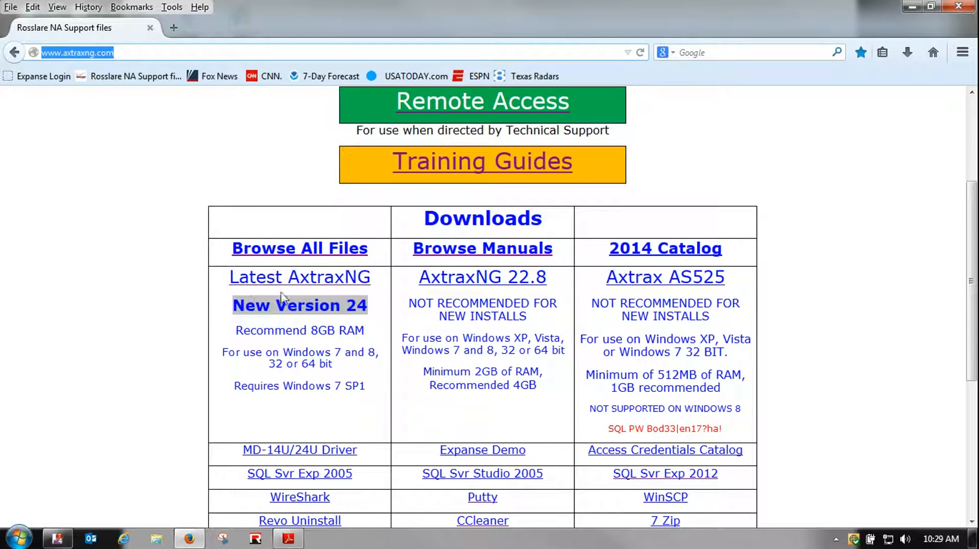
pyautogui.click(299, 280)
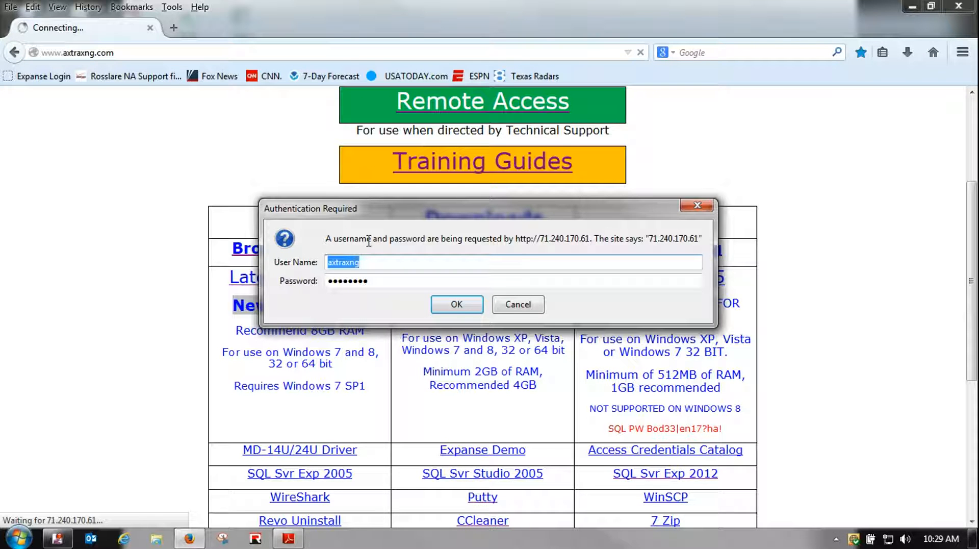
pyautogui.click(531, 306)
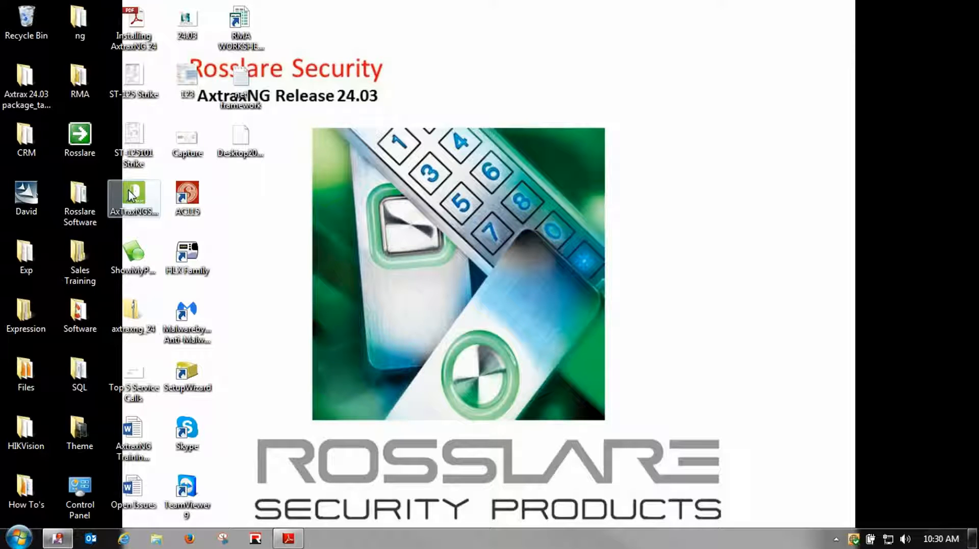
# Run AxTraxNGSetup from the desktop and tick I agree on the 0.24.03 licence terms
pyautogui.doubleClick(132, 196)
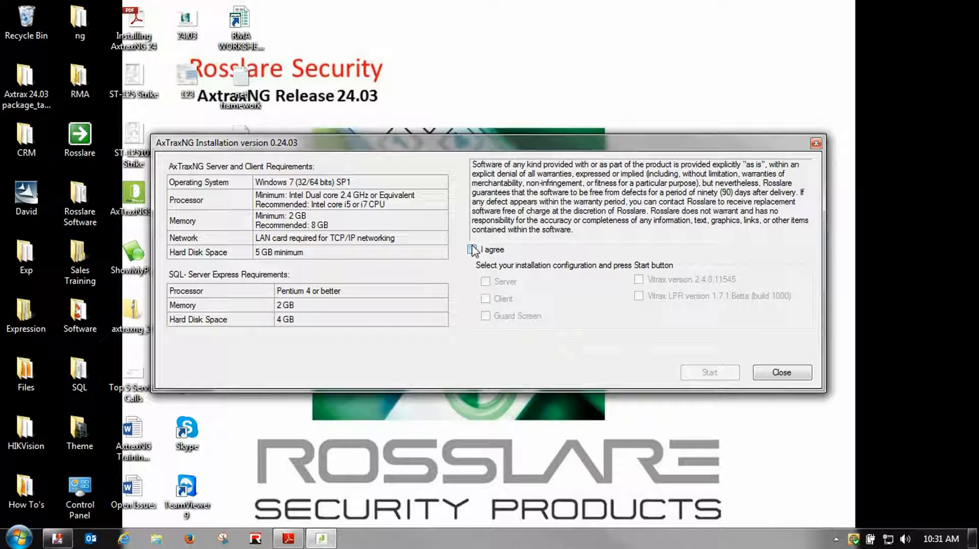
pyautogui.click(472, 249)
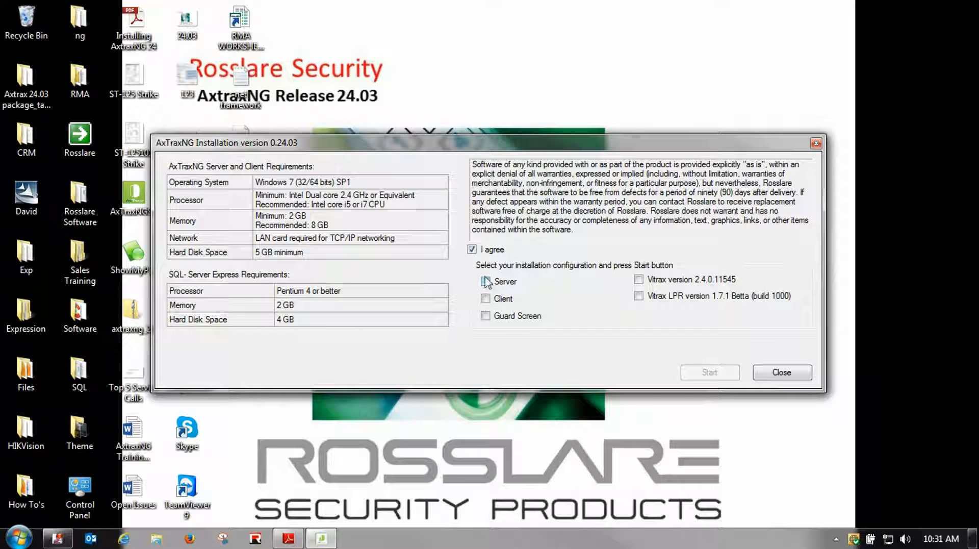
# Tick Server, Client and Guard Screen, leaving both Vitrax options unticked
pyautogui.click(485, 282)
pyautogui.click(486, 299)
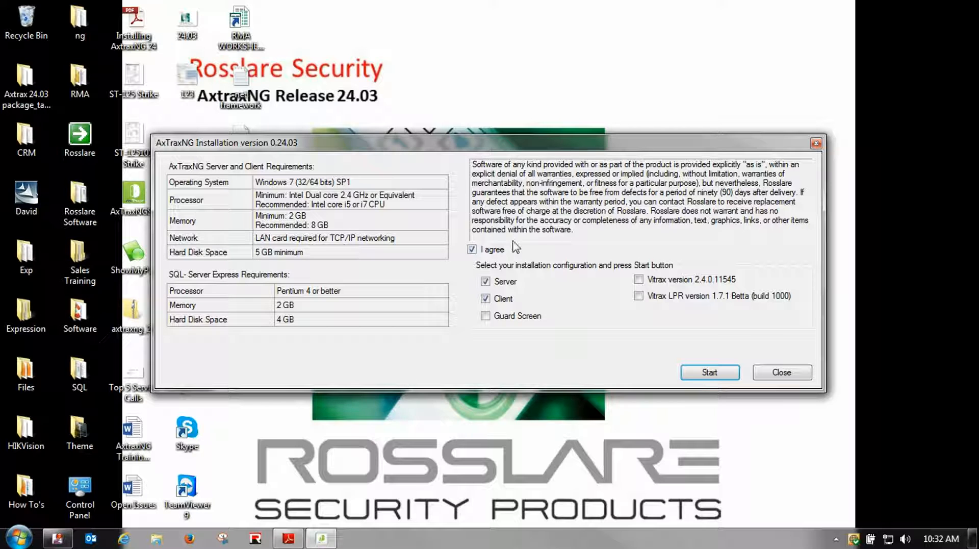
pyautogui.click(485, 316)
# Start installing the selected components, beginning with the Crystal Report Redistributable
pyautogui.click(703, 374)
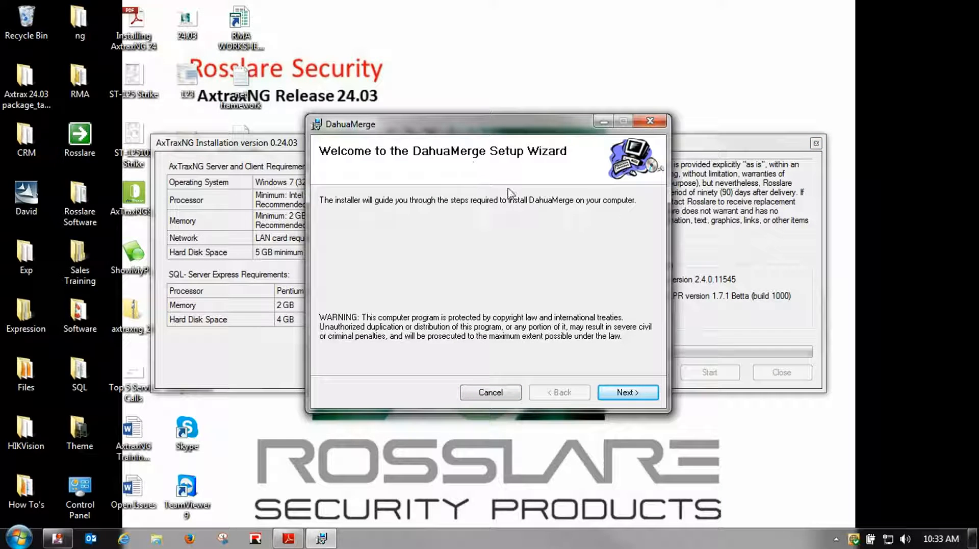
# Accept DahuaMerge defaults through the wizard pages and close it on Installation Complete
pyautogui.click(618, 396)
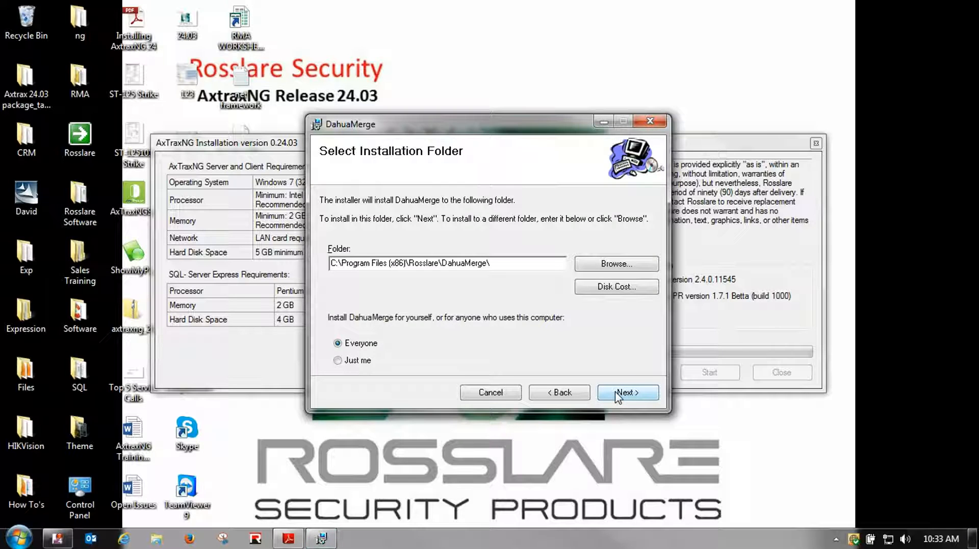
pyautogui.click(618, 396)
pyautogui.click(618, 395)
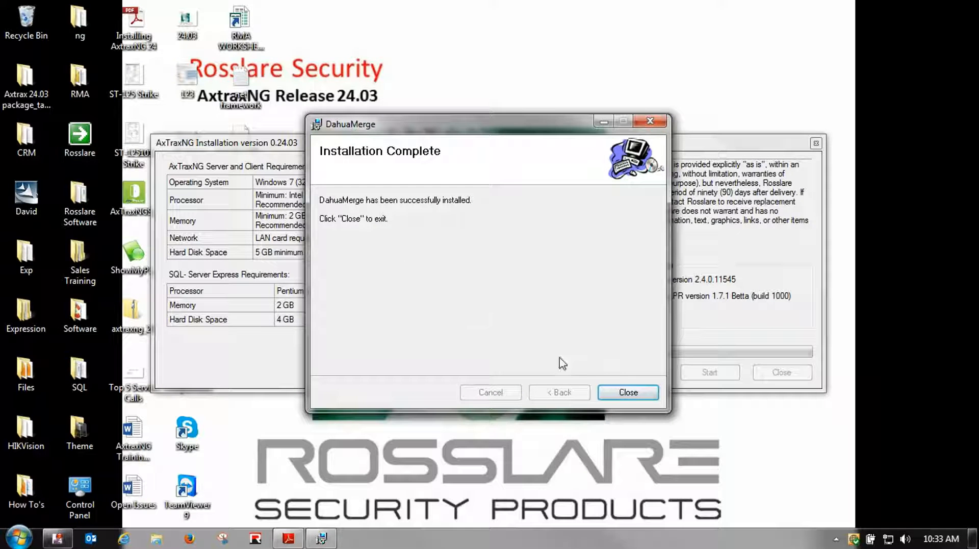
pyautogui.click(629, 392)
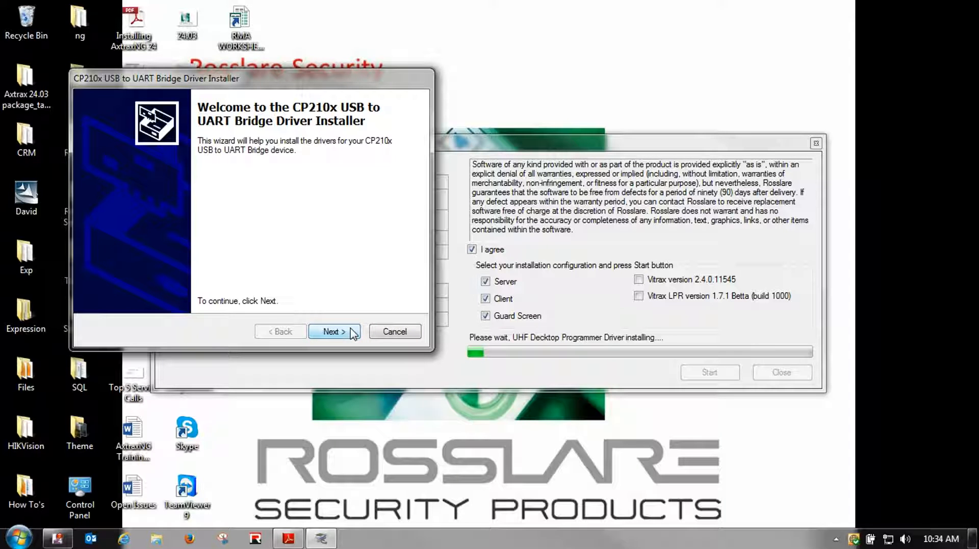
# Accept the Silicon Labs CP210x driver licence, install the driver, and finish
pyautogui.click(351, 332)
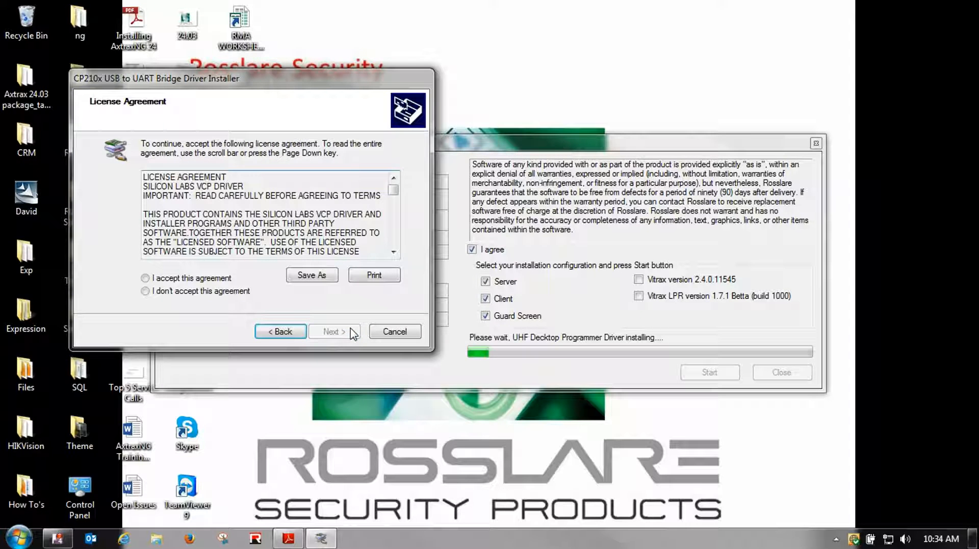
pyautogui.click(225, 278)
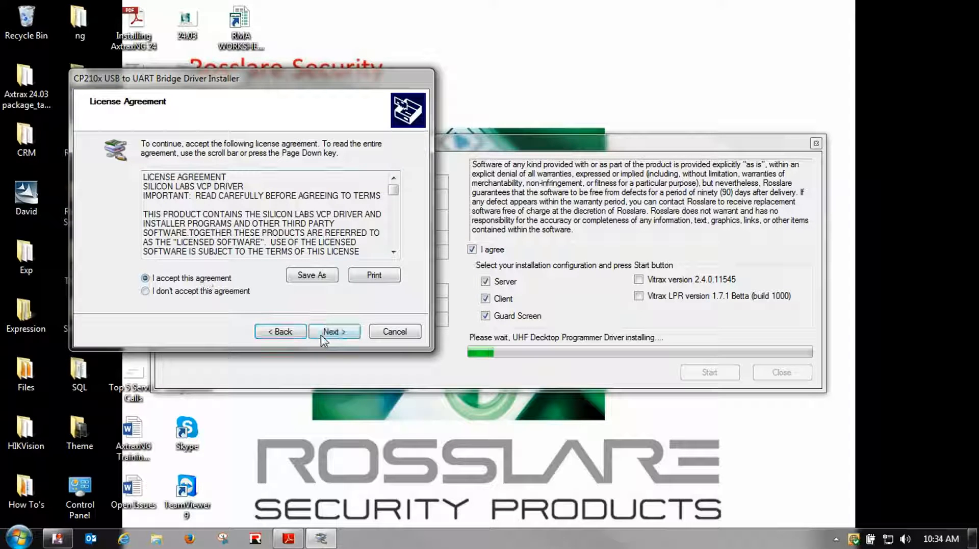
pyautogui.click(320, 335)
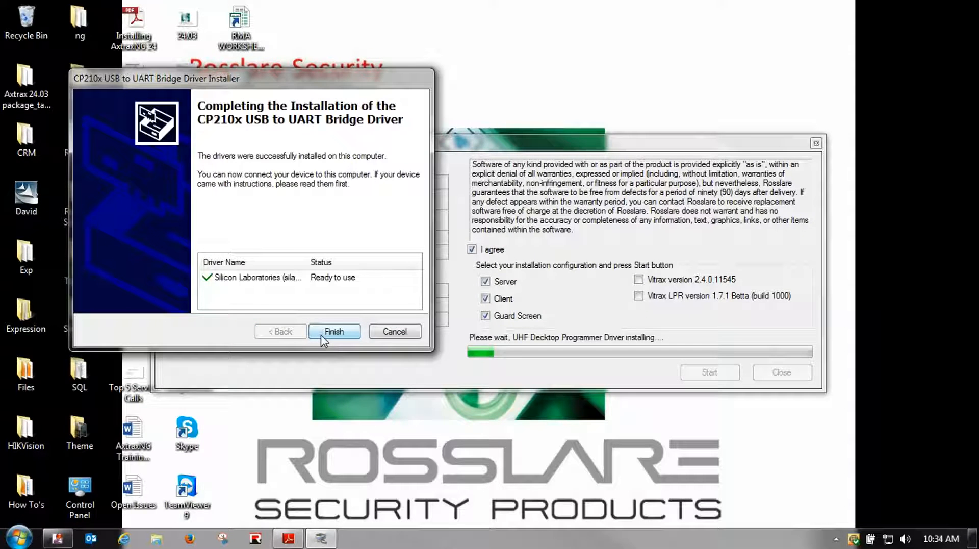
pyautogui.click(320, 335)
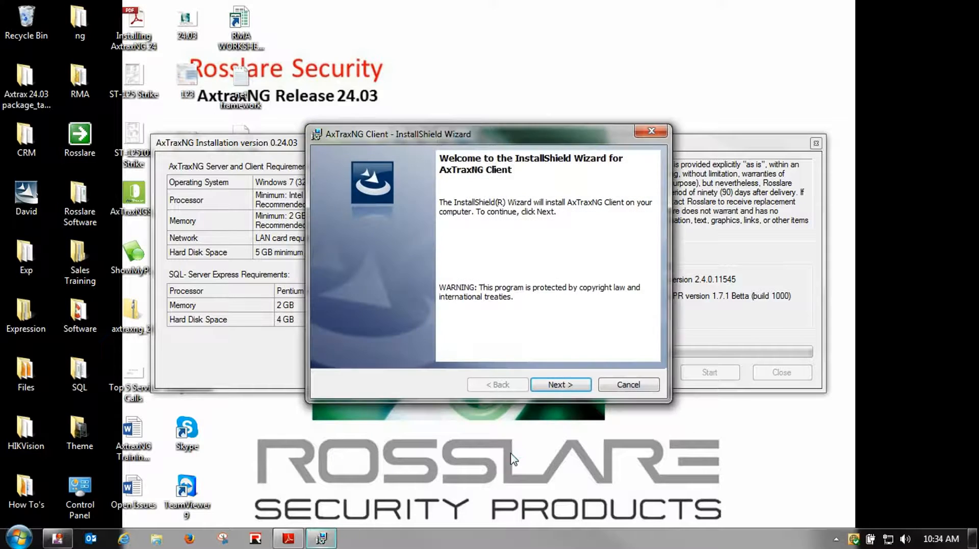
# Install AxTraxNG Client 0.24.03 to the default Rosslare folder and finish the wizard
pyautogui.click(556, 385)
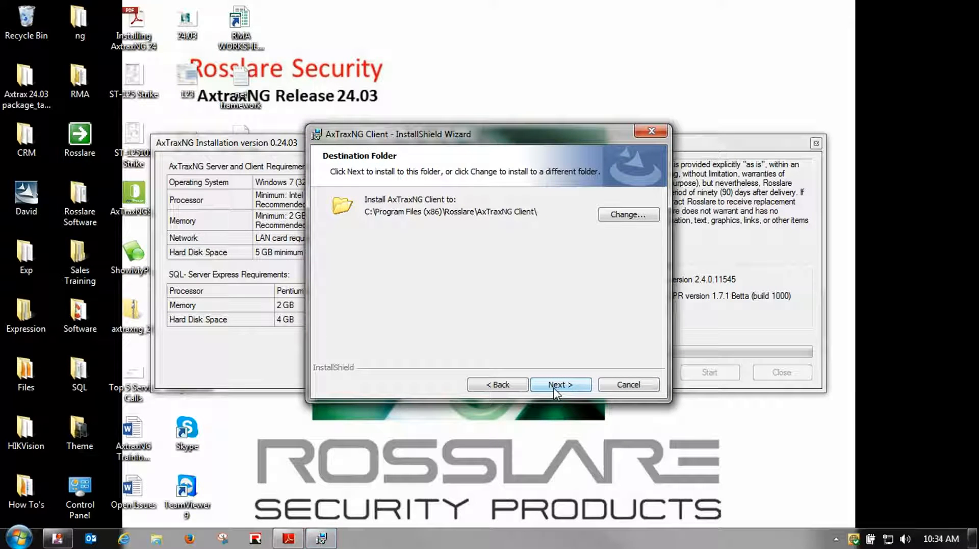
pyautogui.click(554, 386)
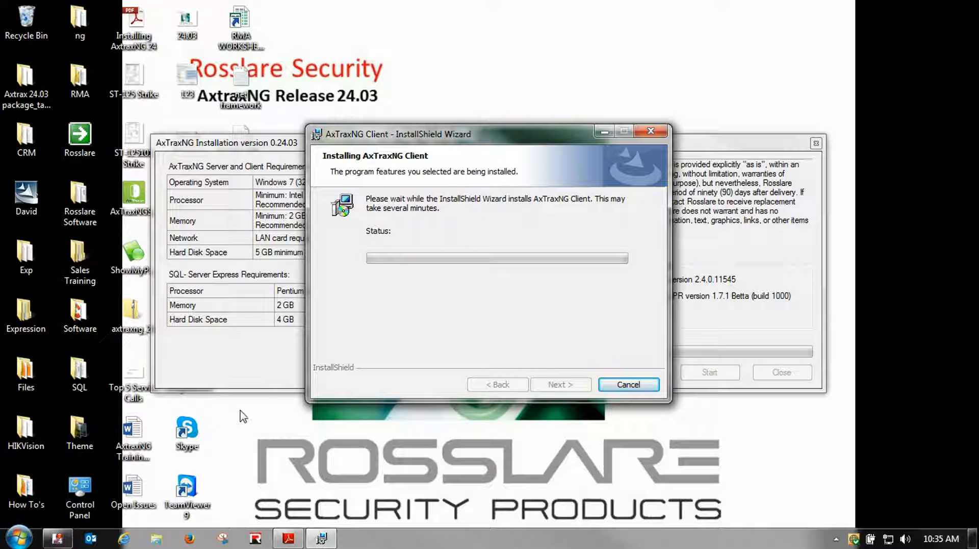
pyautogui.click(835, 539)
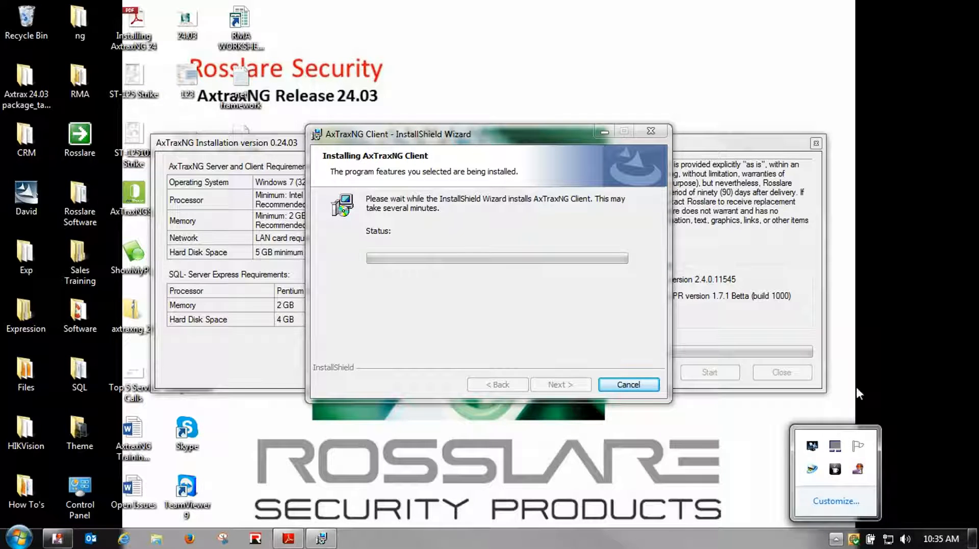
pyautogui.click(770, 474)
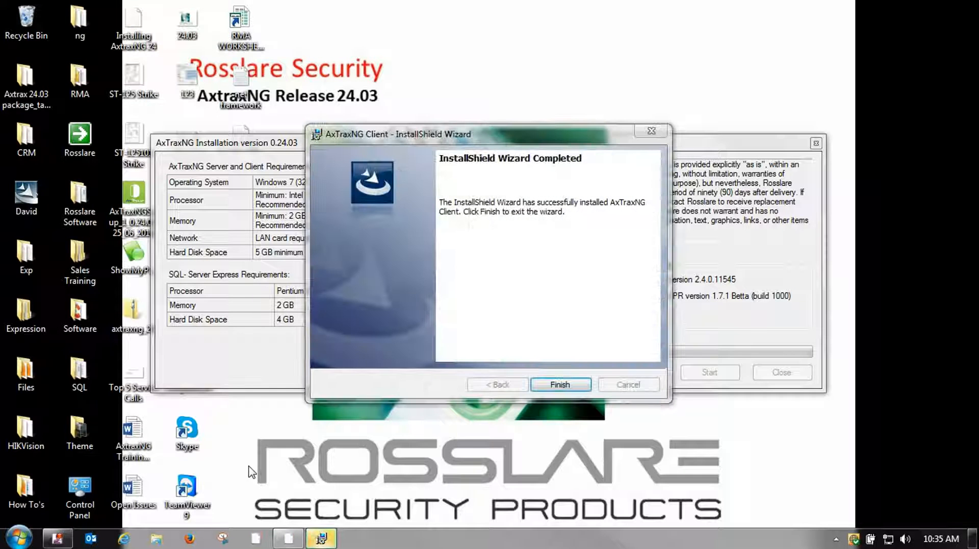
pyautogui.click(581, 385)
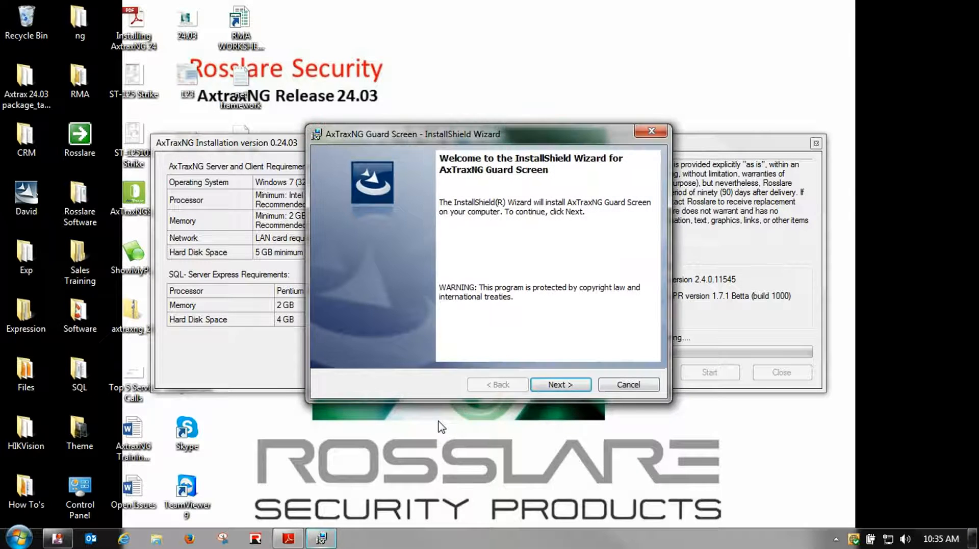
# Install the Guard Screen component from the welcome page and finish once complete
pyautogui.click(549, 383)
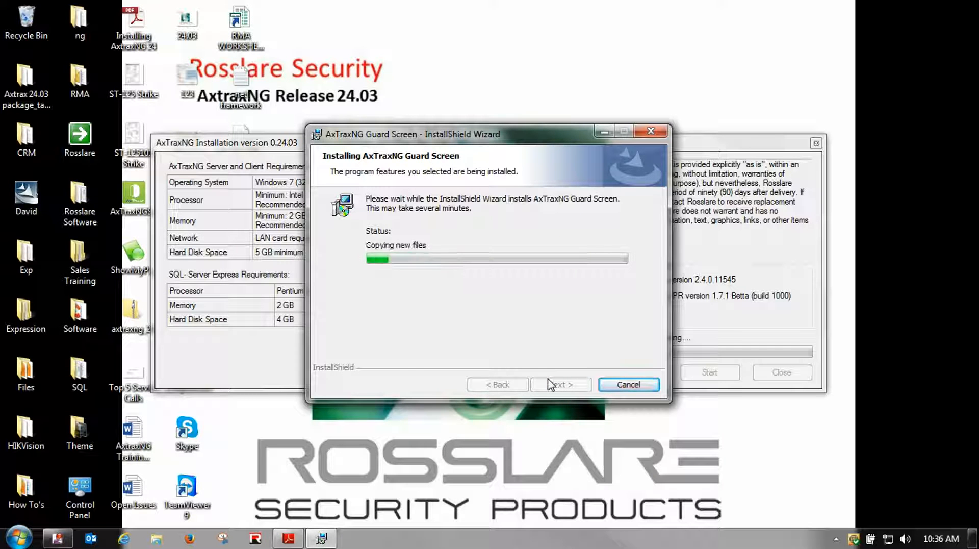
pyautogui.click(551, 384)
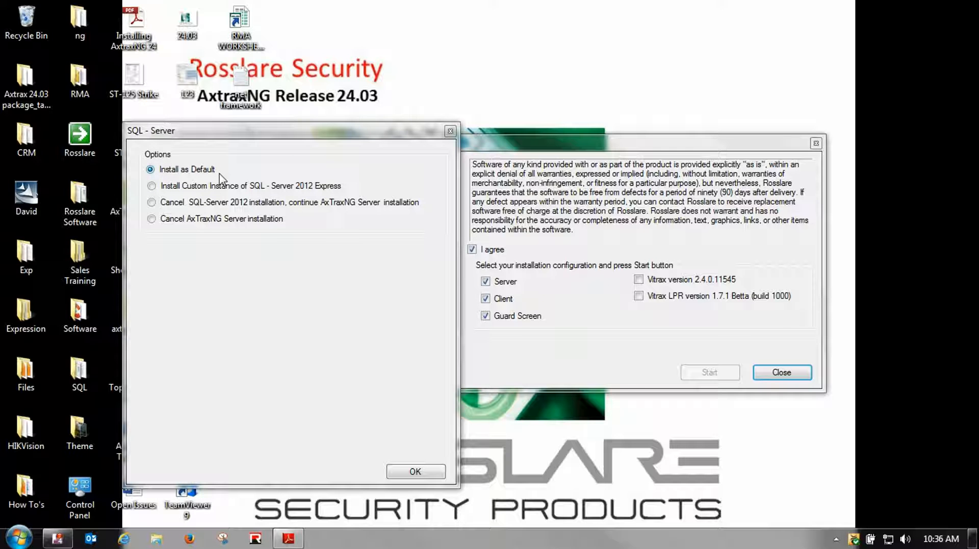
# Restore the Installing AxtraxNG 24.pdf guide to its page 25 SQL Server settings
pyautogui.click(284, 542)
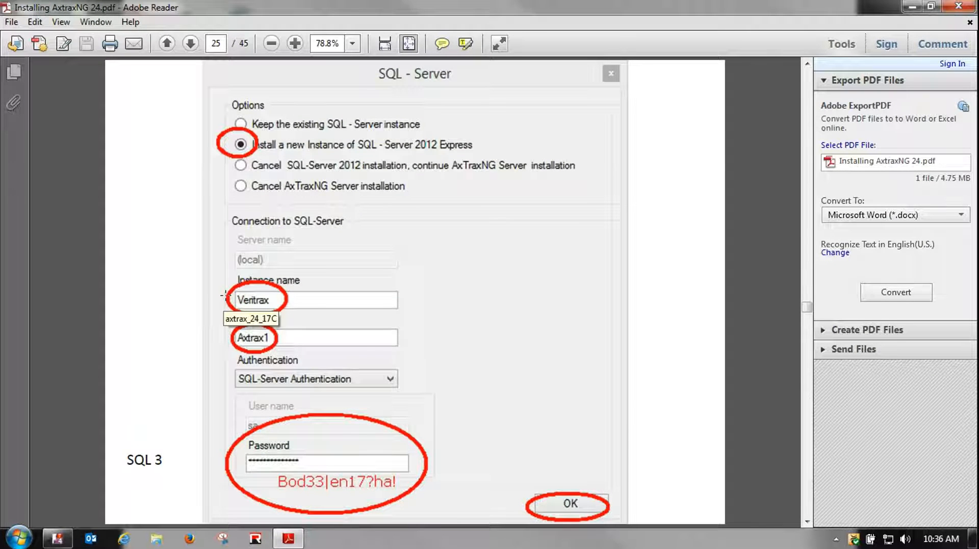
pyautogui.scroll(1, 225, 295)
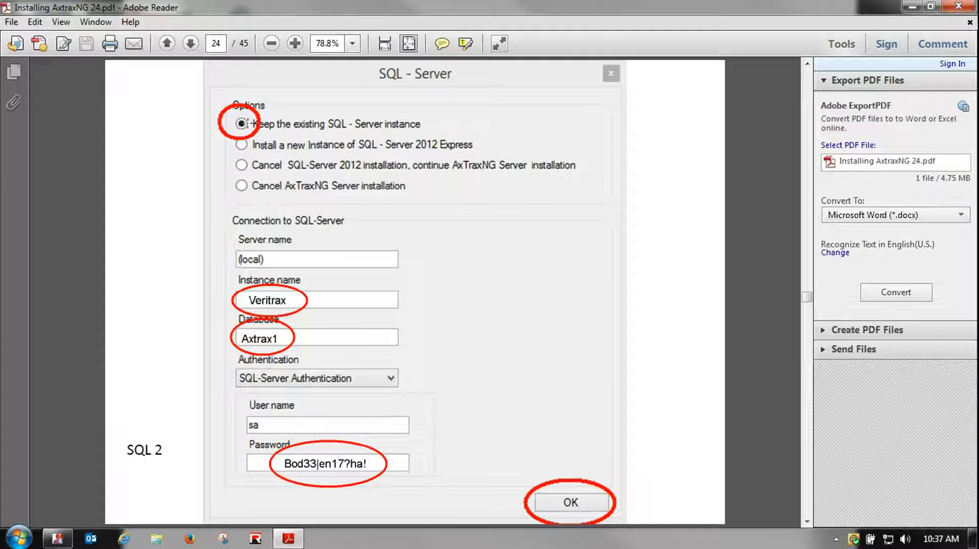
pyautogui.scroll(-3, 330, 206)
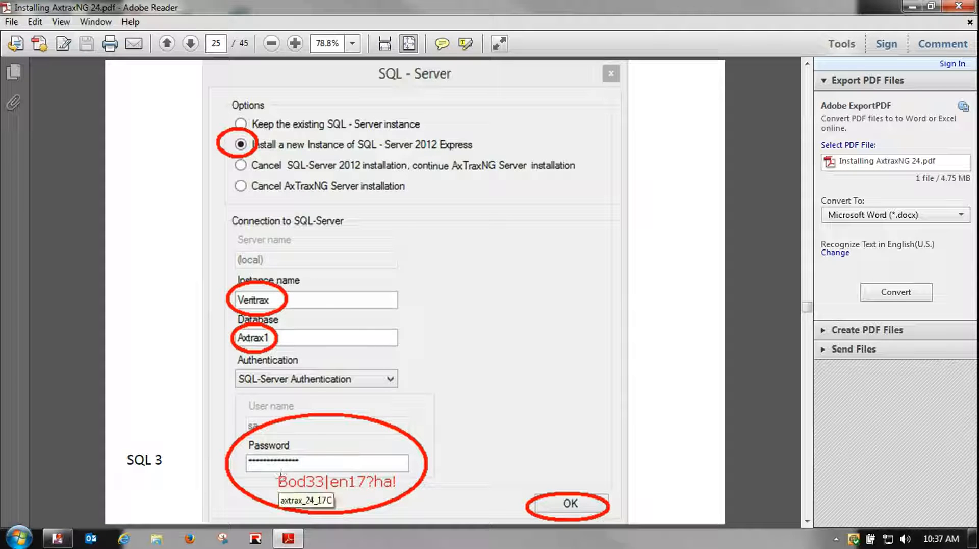
# Minimize the installation guide and install SQL-Server 2012 Express as the default instance
pyautogui.click(912, 8)
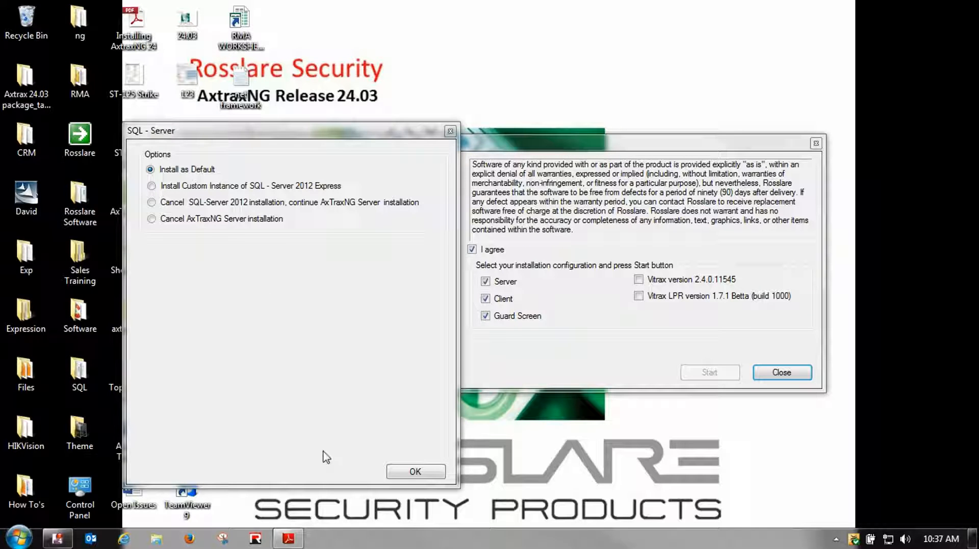
pyautogui.click(411, 475)
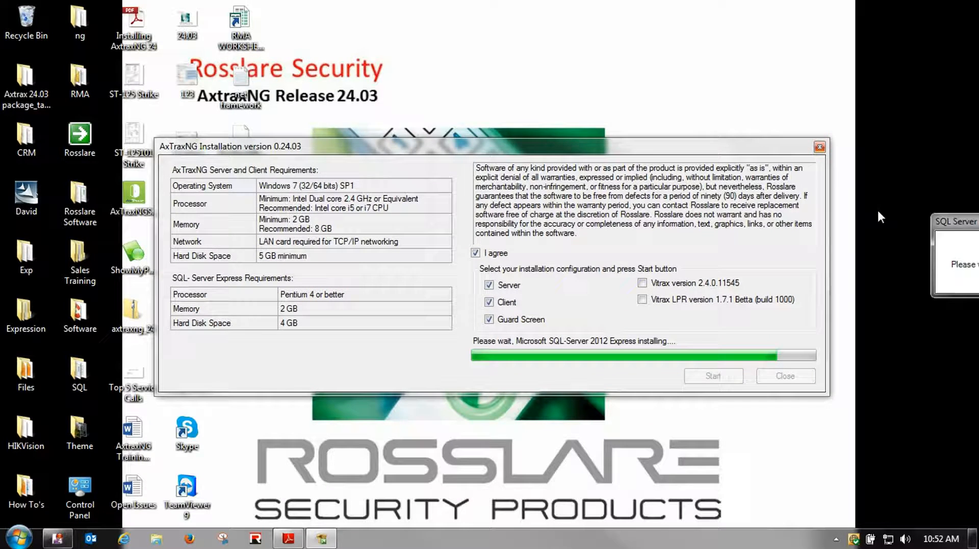
# Move the SQL Server setup window into view while SQL-Server 2012 Express finishes installing
pyautogui.moveTo(878, 211); pyautogui.dragTo(372, 42)
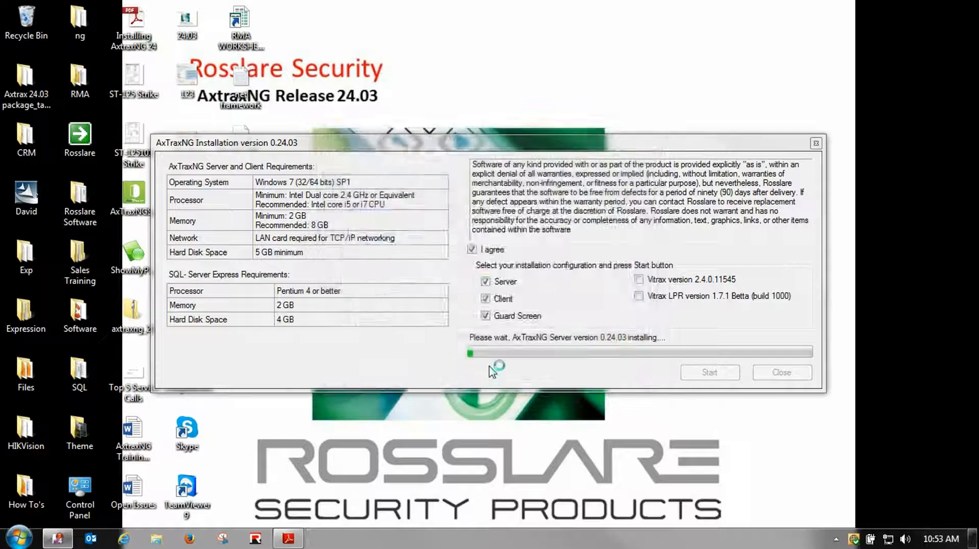
# Install AxTraxNG Server into C:\Program Files (x86)\Rosslare\AxTraxNG Server\ and finish its wizard
pyautogui.click(560, 384)
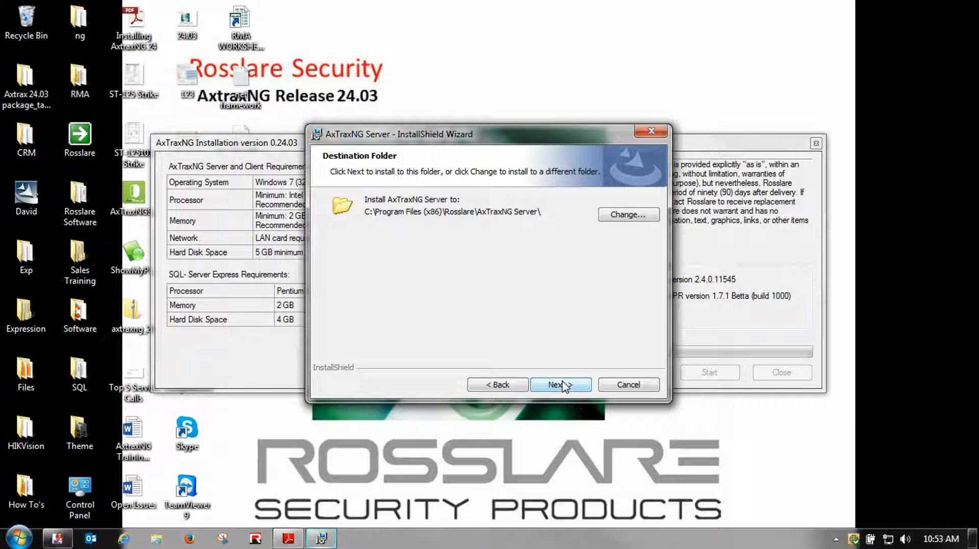
pyautogui.click(563, 385)
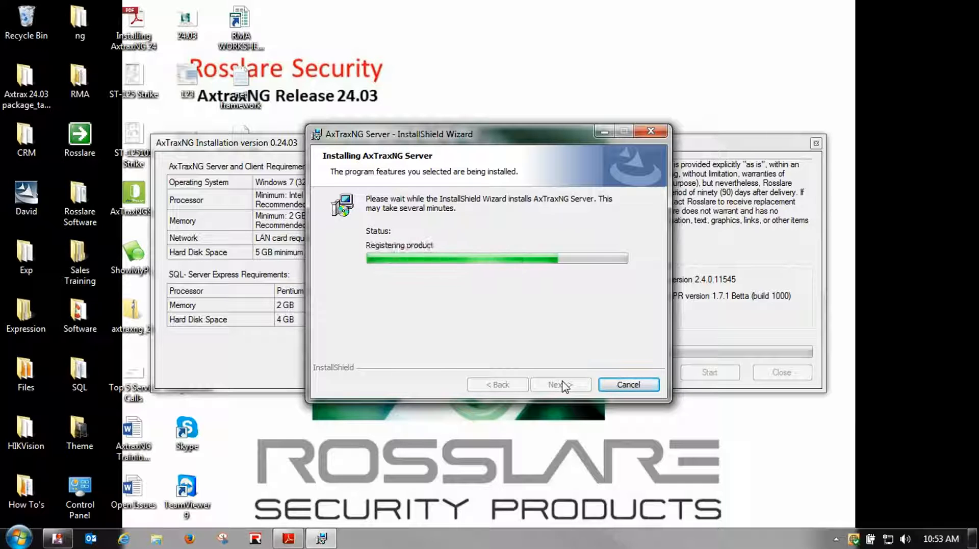
pyautogui.click(562, 380)
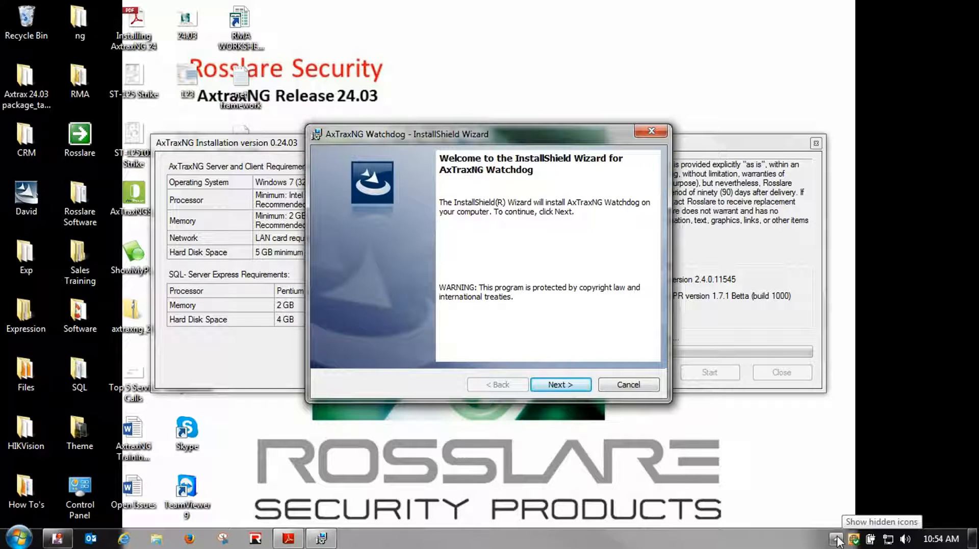
# Install AxTraxNG Watchdog into its default folder and finish the wizard
pyautogui.click(837, 539)
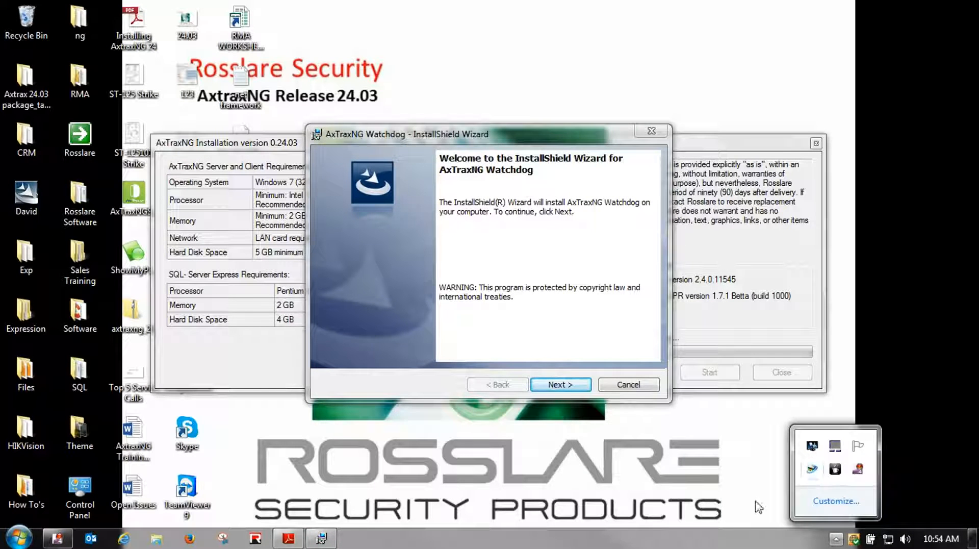
pyautogui.click(747, 434)
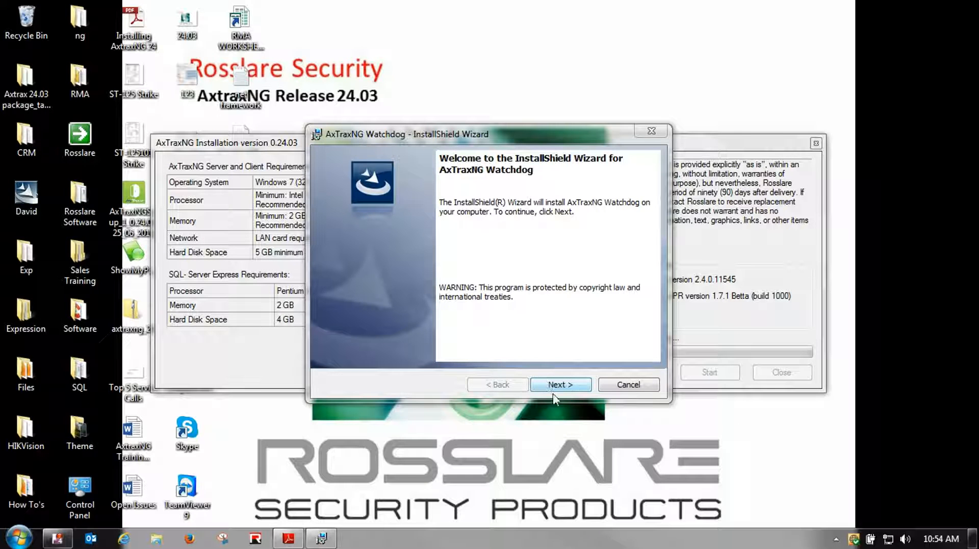
pyautogui.click(551, 388)
pyautogui.click(549, 389)
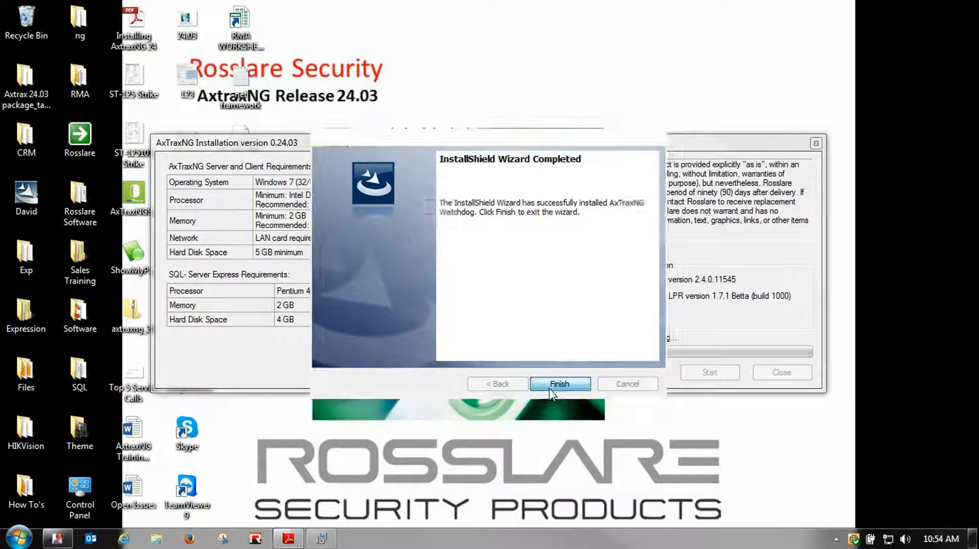
pyautogui.click(549, 387)
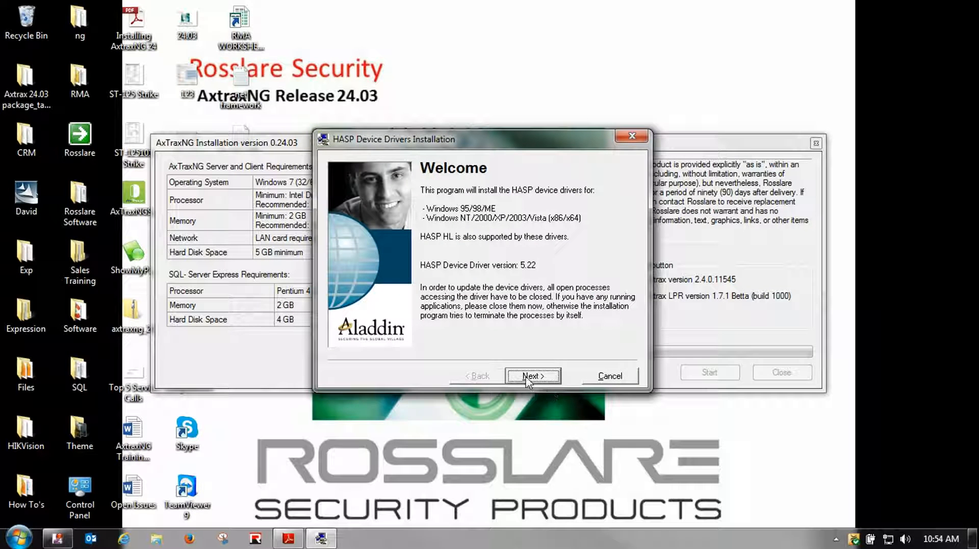
# Cancel and exit the HASP device driver setup, then acknowledge the restart-required notice
pyautogui.click(631, 376)
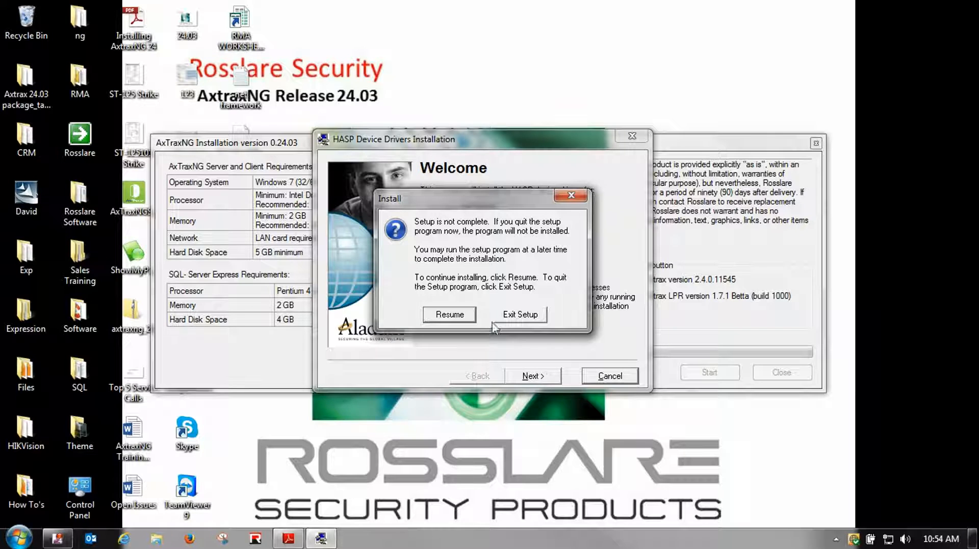
pyautogui.click(519, 314)
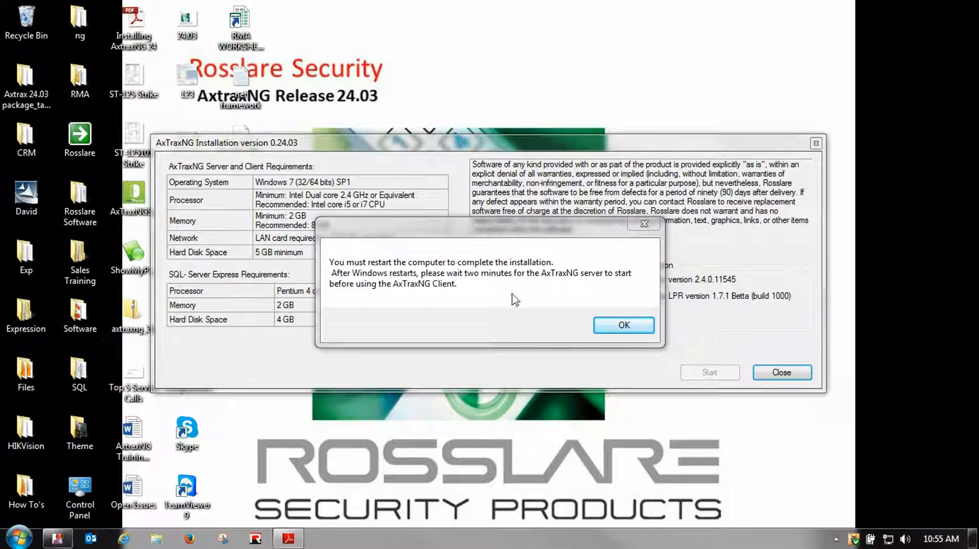
pyautogui.click(609, 330)
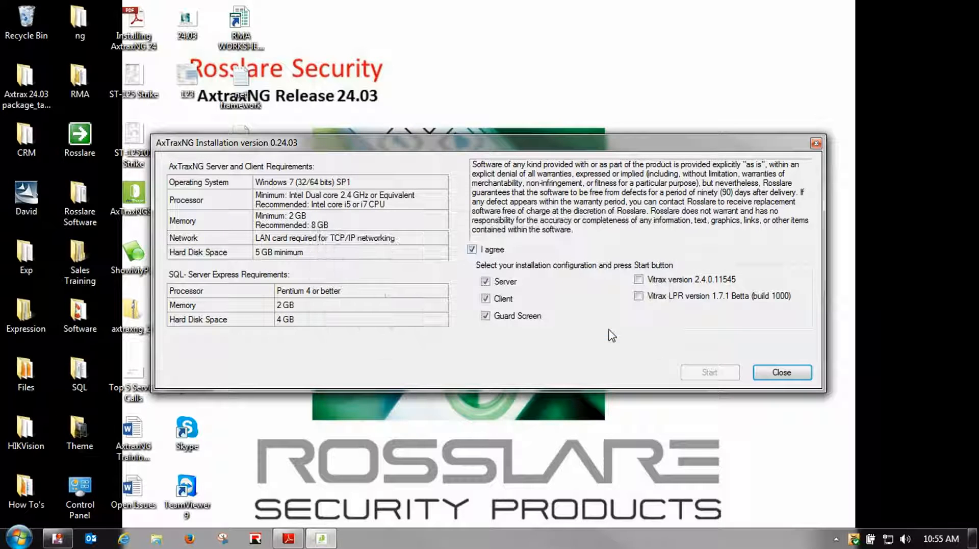
# Close the AxTraxNG installer and restart Windows from the Start menu
pyautogui.click(769, 379)
pyautogui.click(18, 538)
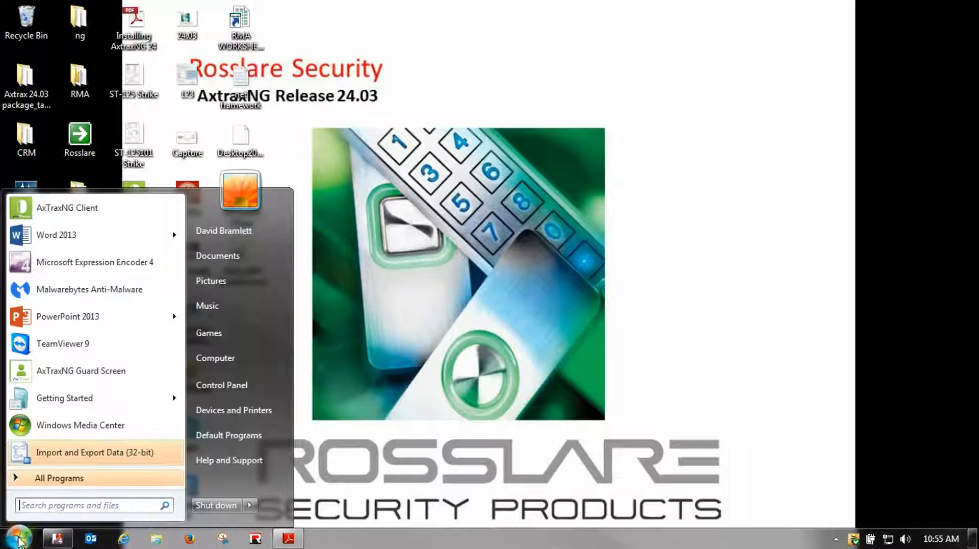
pyautogui.moveTo(249, 503)
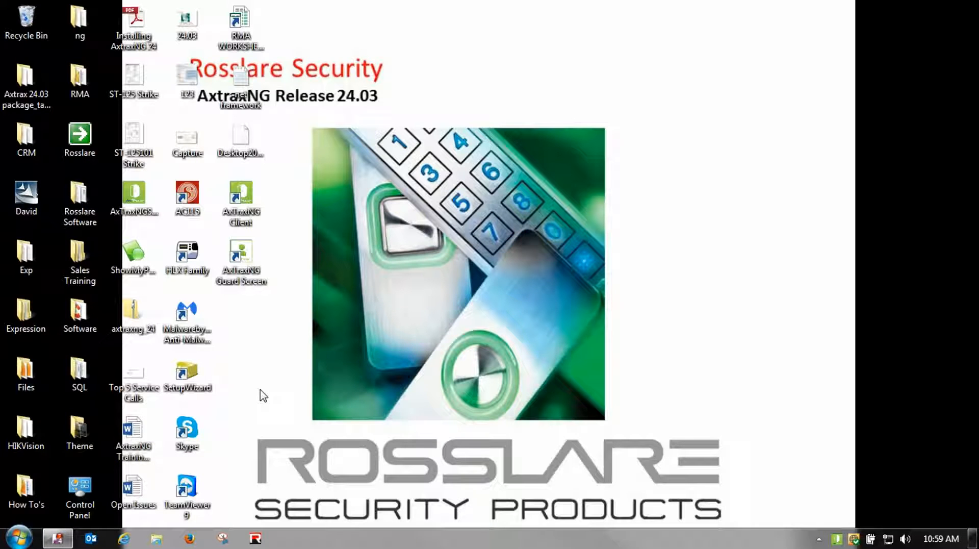
# Open AxTraxNG Watchdog from the tray icon and move its window toward the screen centre
pyautogui.doubleClick(836, 542)
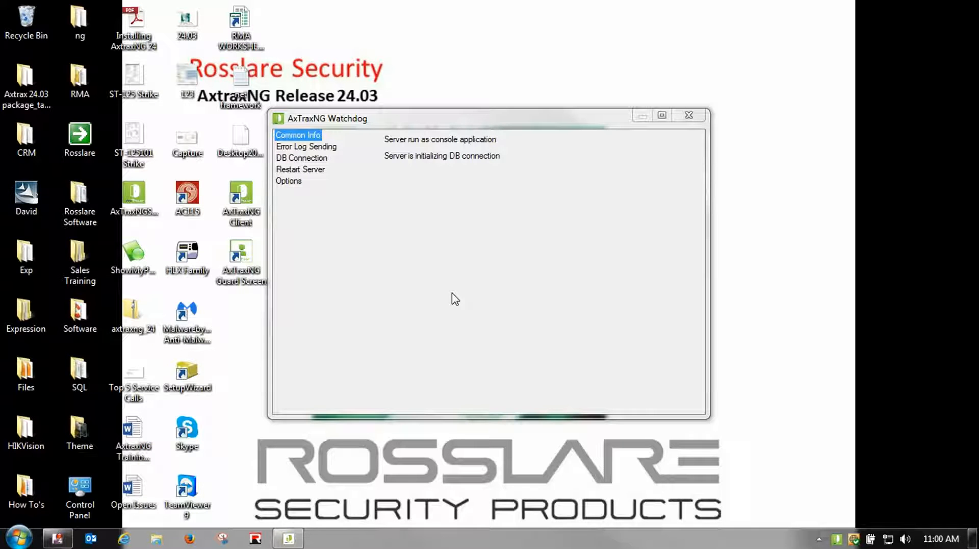
pyautogui.moveTo(404, 117); pyautogui.dragTo(444, 146)
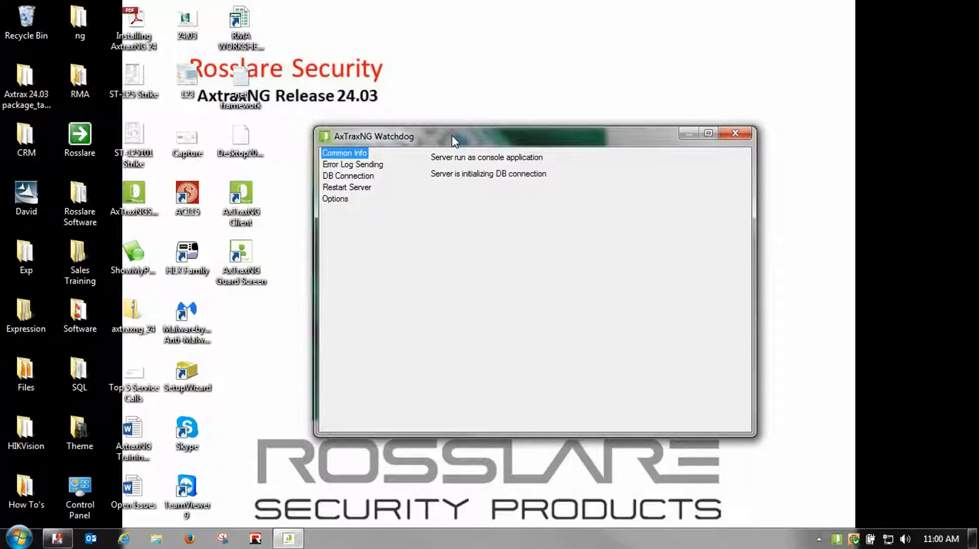
# Launch AxTraxNG Client, dismiss the database-connection warning, and close the Watchdog window
pyautogui.doubleClick(242, 197)
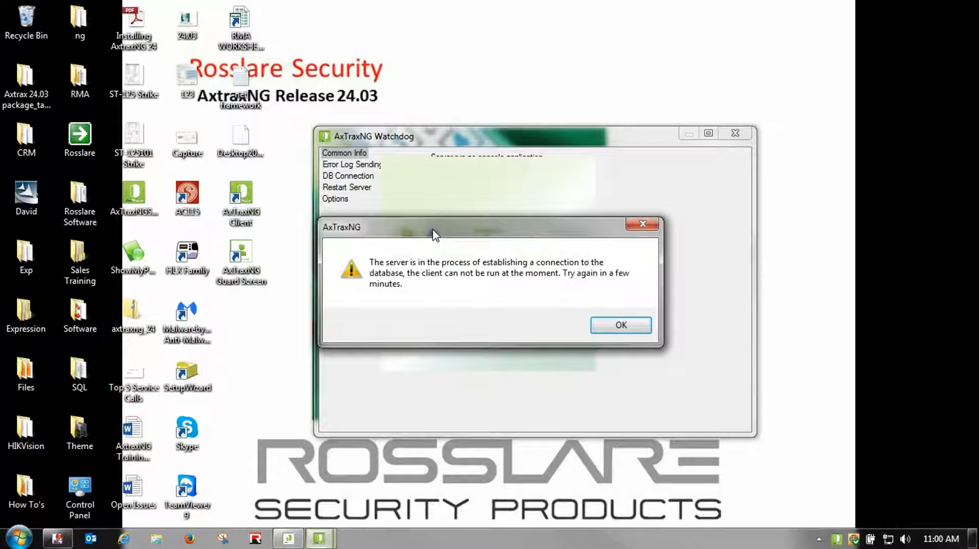
pyautogui.click(614, 329)
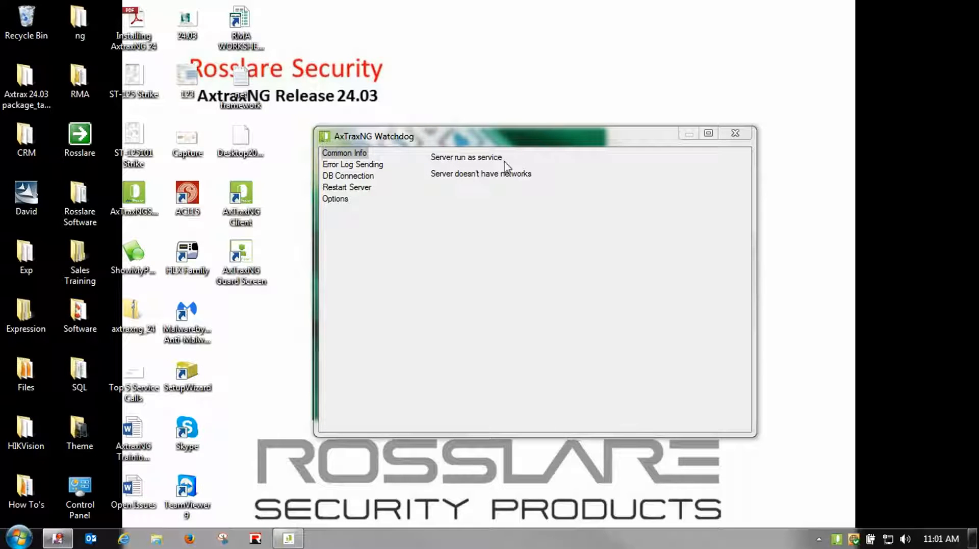
pyautogui.click(735, 133)
# Log in to AxTraxNG Client with the Administrator password and show the empty AC Networks list
pyautogui.doubleClick(238, 196)
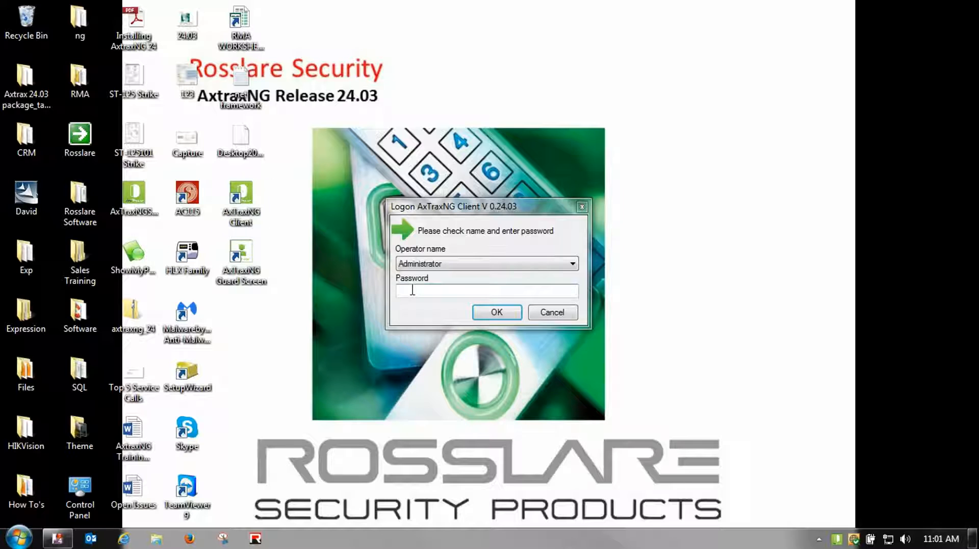
pyautogui.click(412, 290)
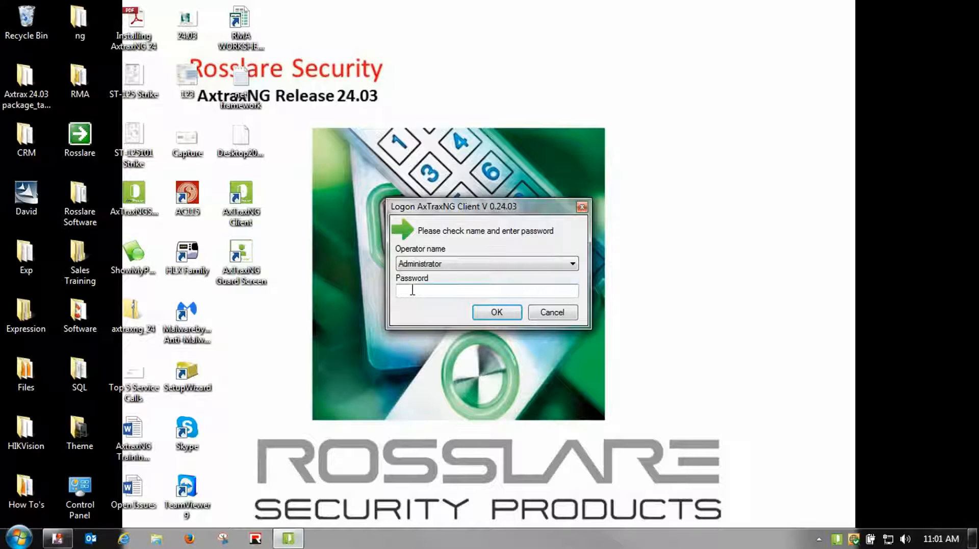
pyautogui.write('admin')
pyautogui.press('Return')
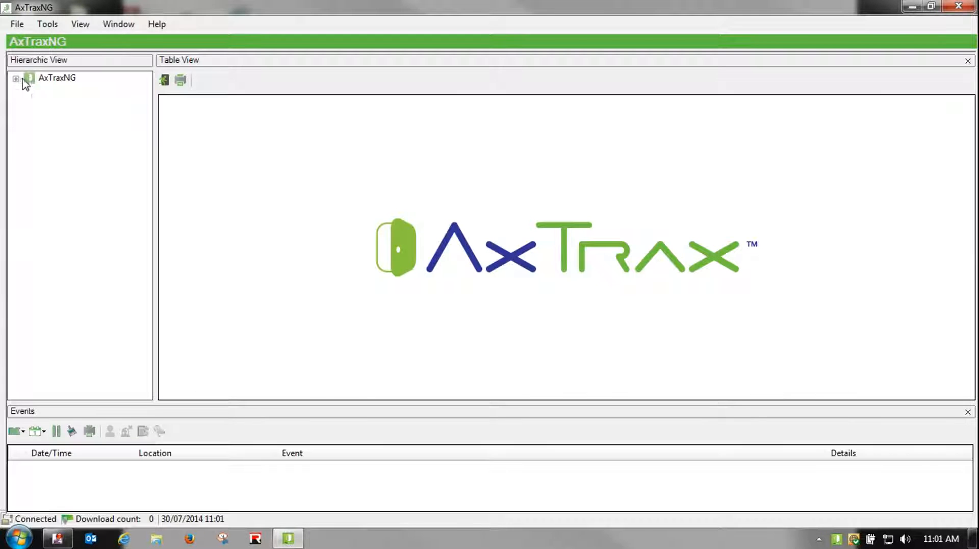
pyautogui.click(16, 79)
pyautogui.click(42, 93)
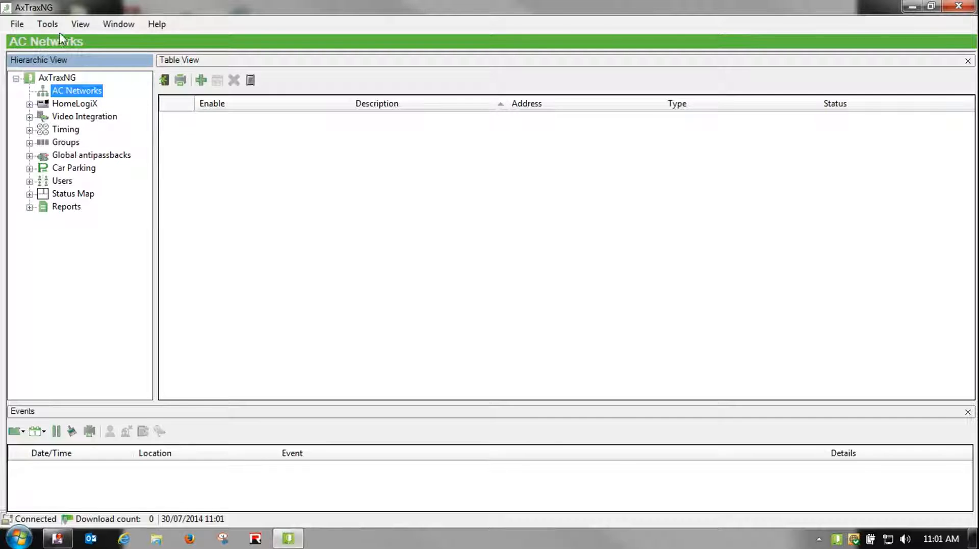
# Open the Database settings and select Import Configurations and Events
pyautogui.click(45, 25)
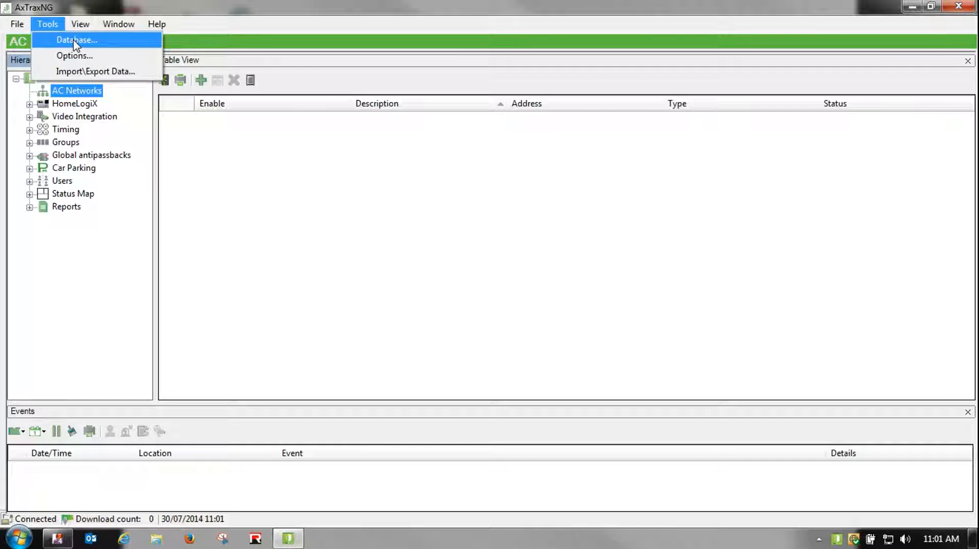
pyautogui.click(75, 42)
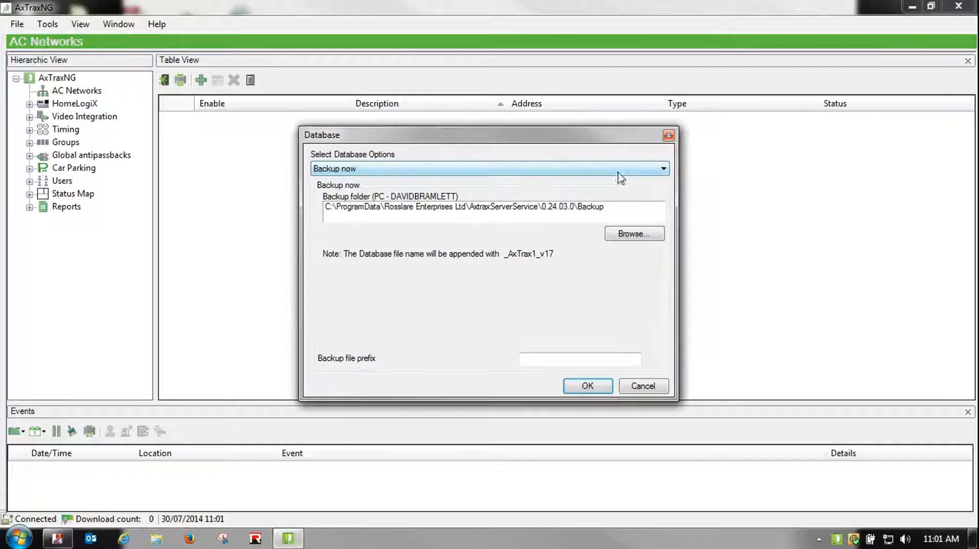
pyautogui.click(663, 172)
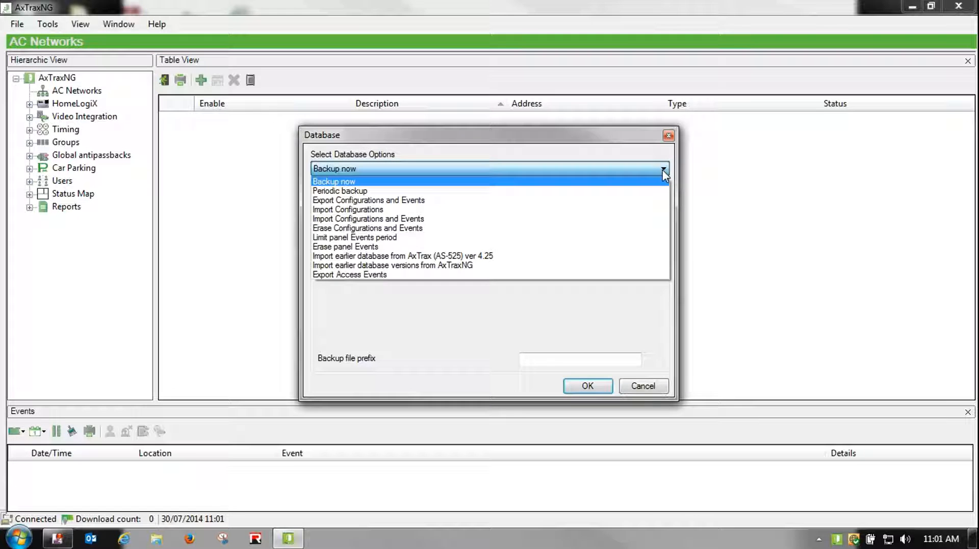
pyautogui.click(408, 223)
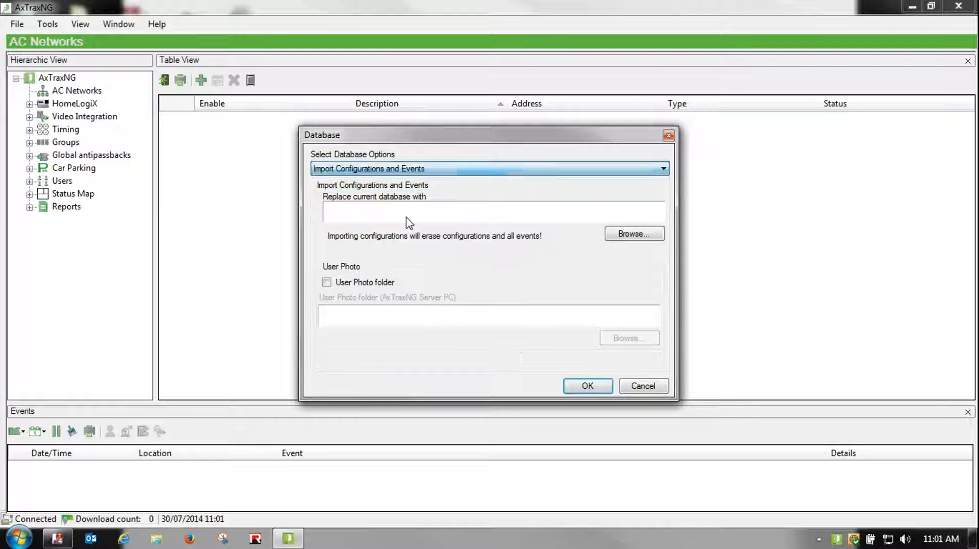
pyautogui.click(637, 234)
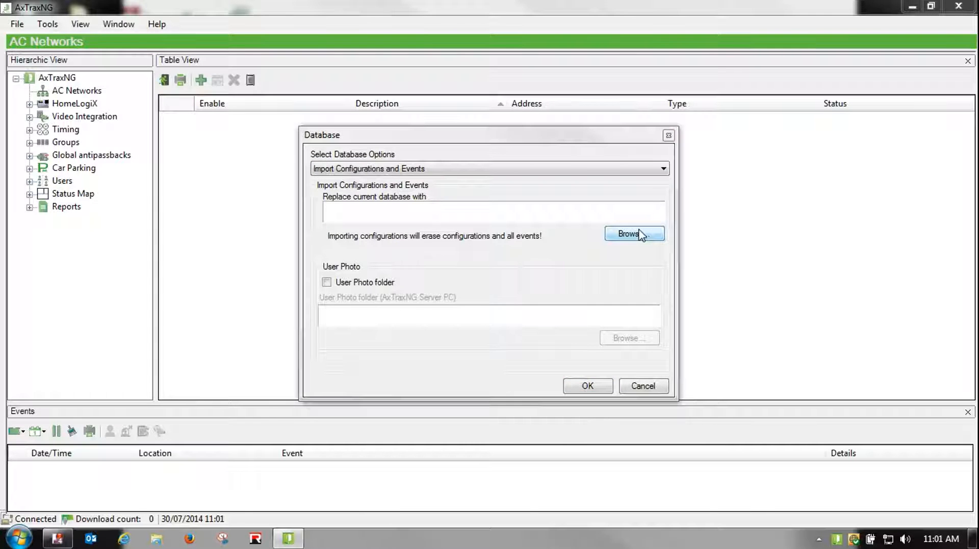
pyautogui.click(640, 234)
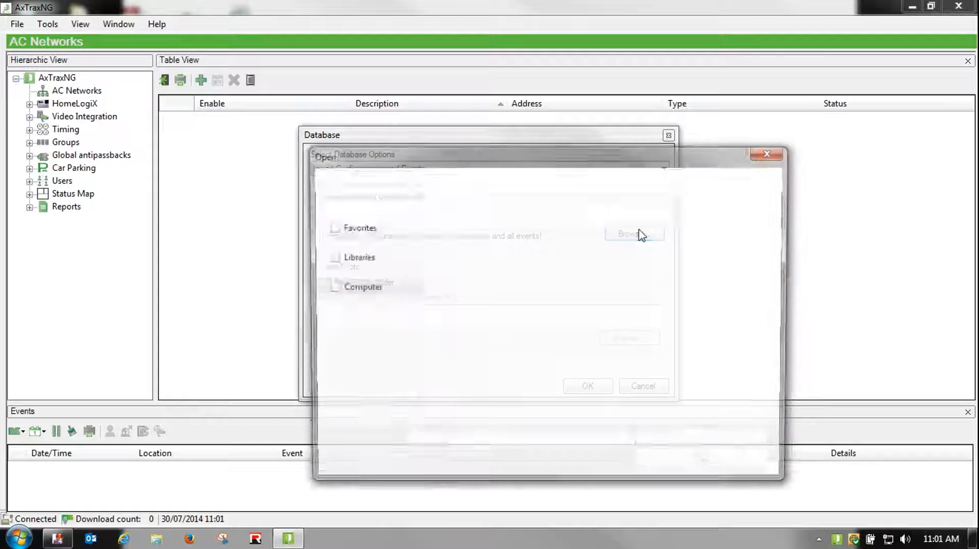
pyautogui.click(362, 237)
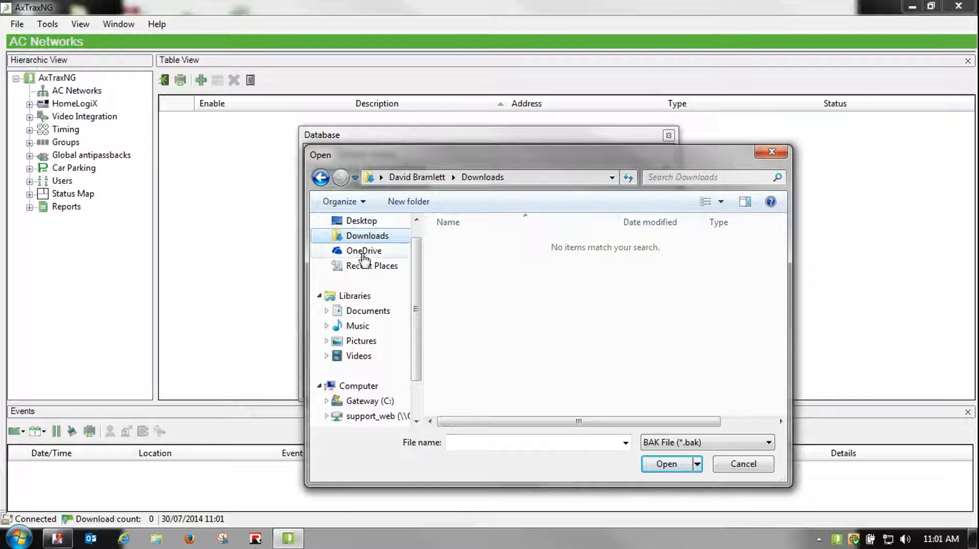
pyautogui.click(359, 220)
pyautogui.moveTo(780, 250); pyautogui.dragTo(785, 415)
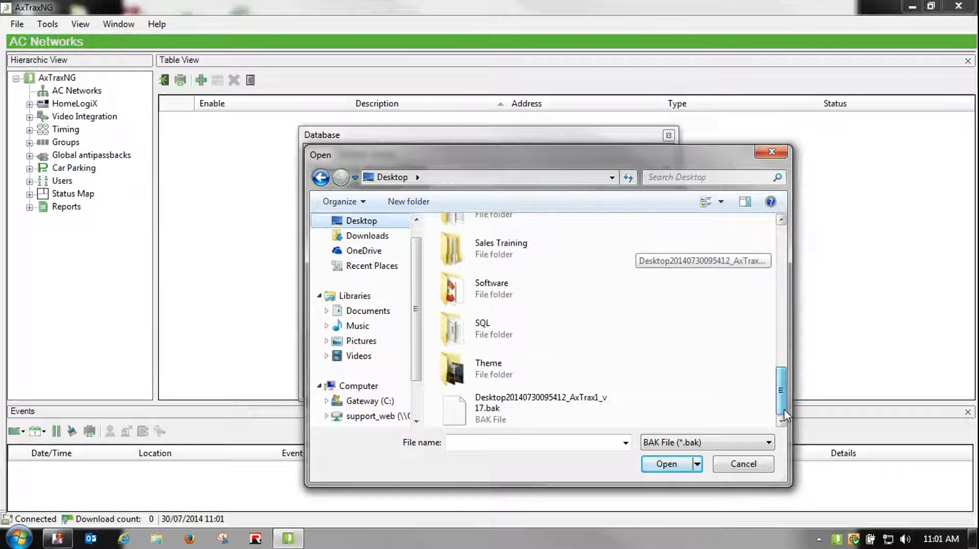
pyautogui.doubleClick(494, 413)
# Start the import, confirming the database replacement and the application closing
pyautogui.click(586, 385)
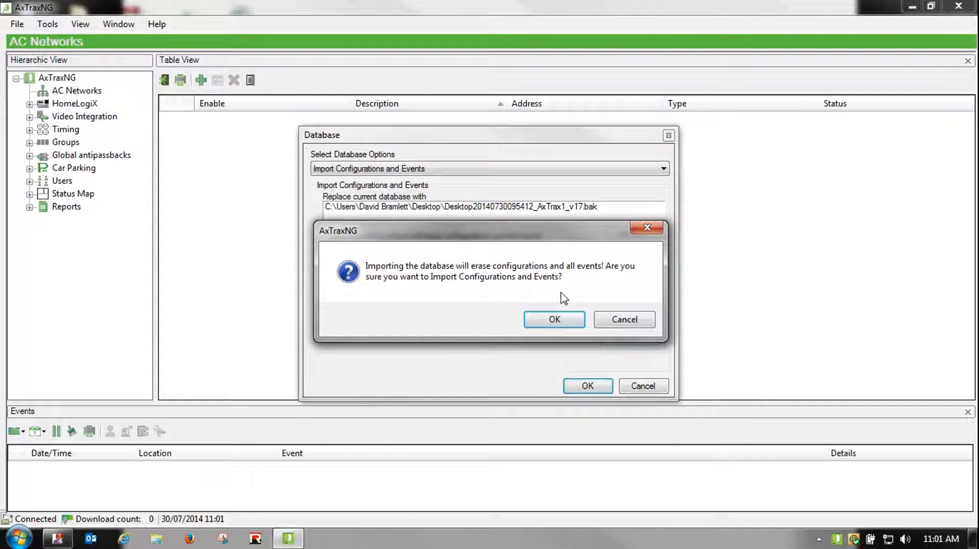
pyautogui.click(554, 321)
pyautogui.click(558, 320)
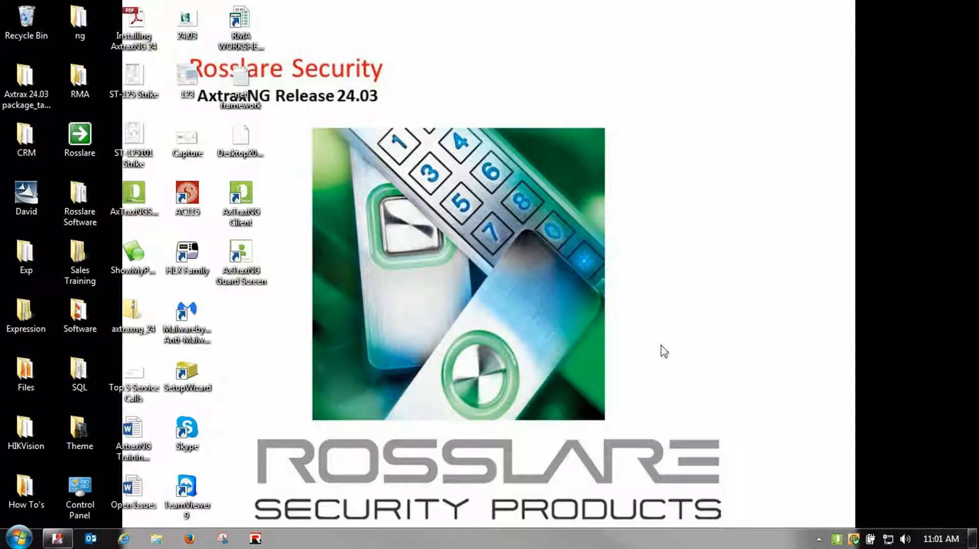
pyautogui.doubleClick(838, 540)
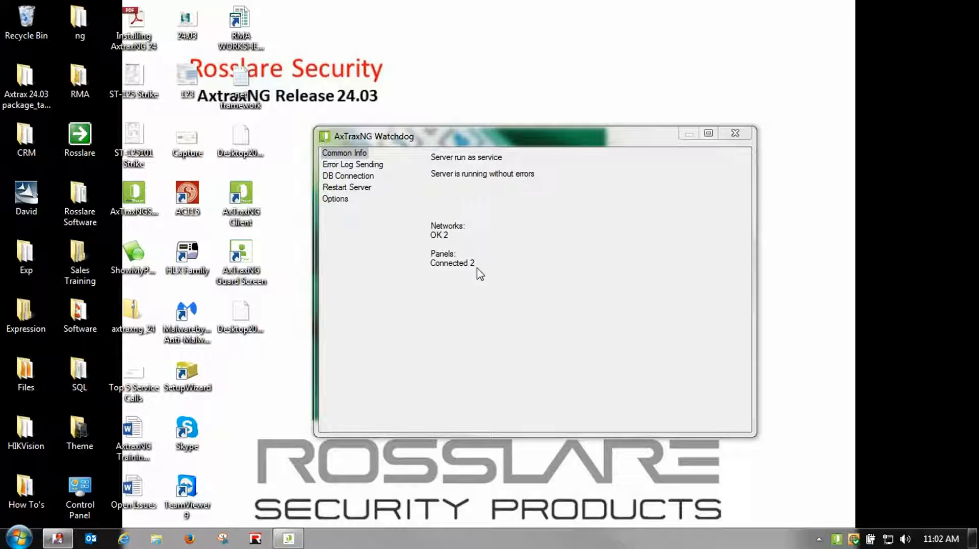
pyautogui.click(734, 133)
# Launch AxTraxNG Client and log in with the administrator password
pyautogui.doubleClick(238, 192)
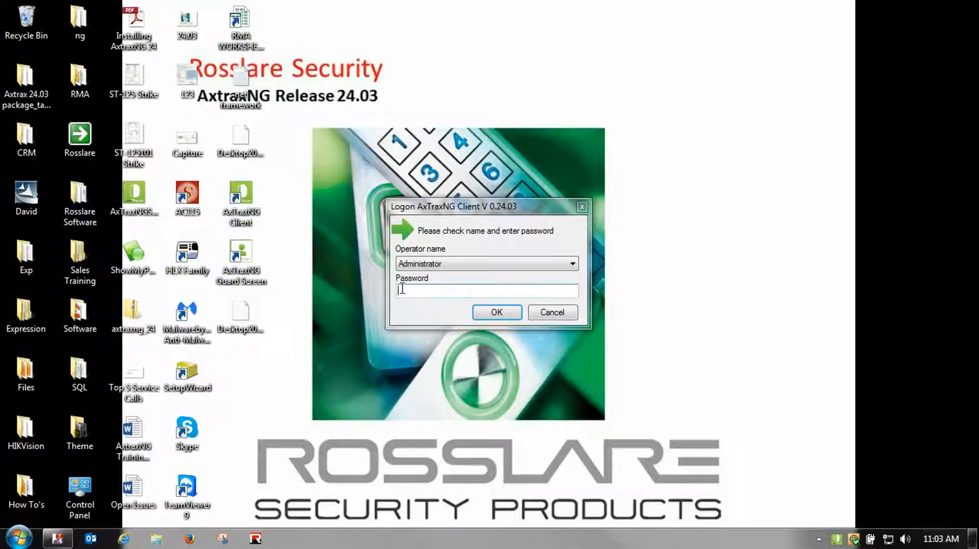
pyautogui.write('admin')
pyautogui.press('Return')
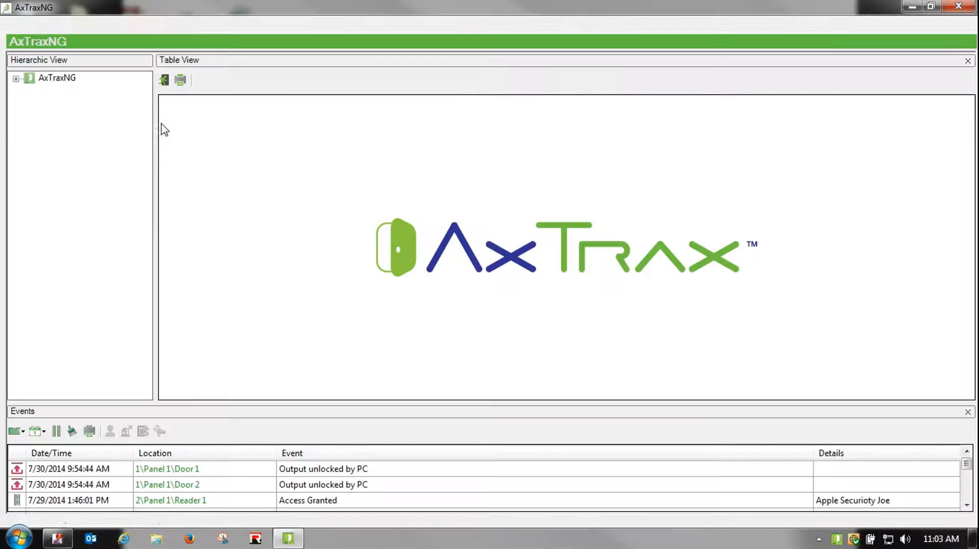
# Expand AxTraxNG > AC Networks to confirm AC-225 IP and AC-525 IP, then minimize the client
pyautogui.click(16, 79)
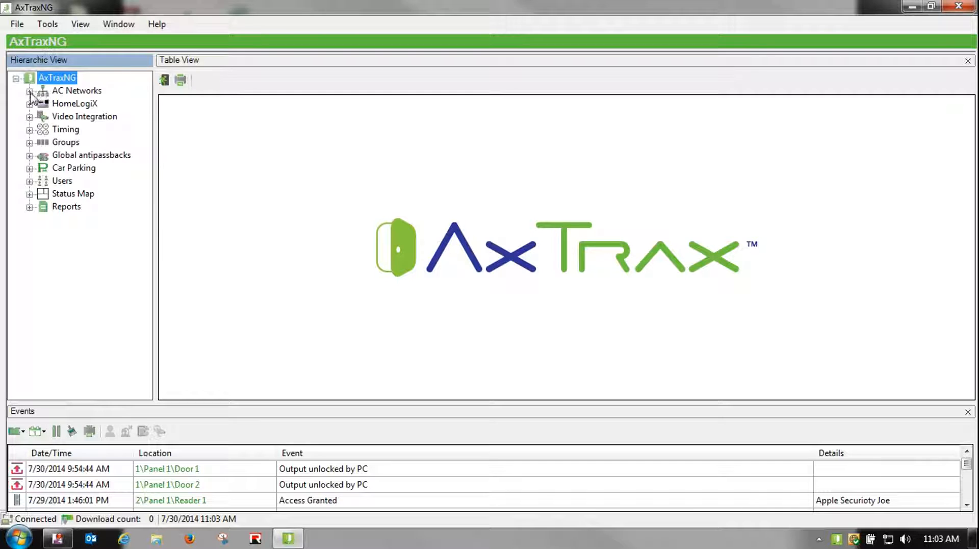
pyautogui.doubleClick(43, 93)
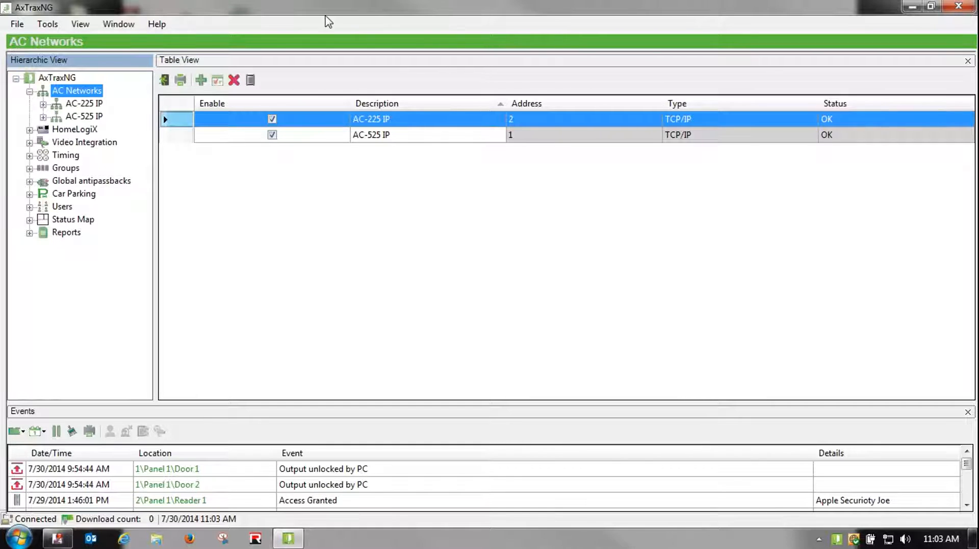
pyautogui.click(913, 6)
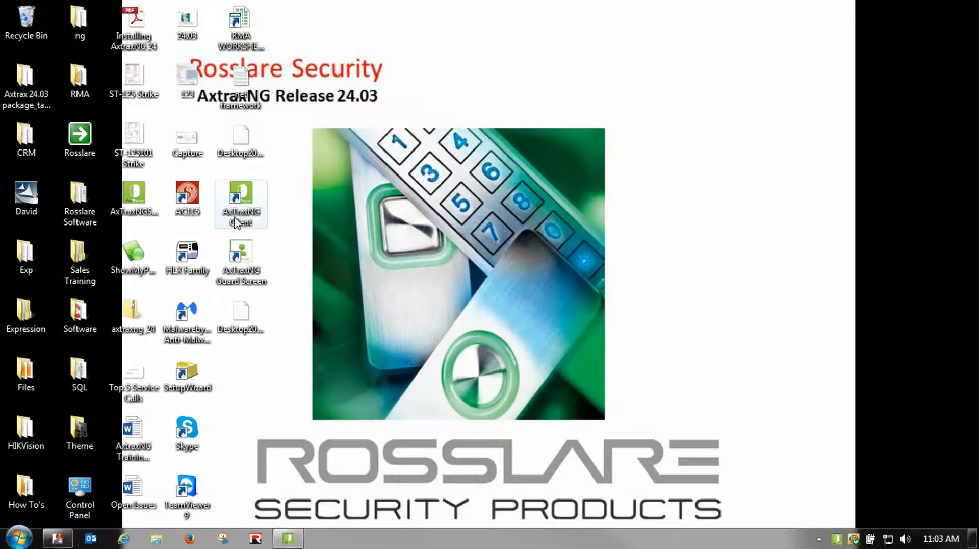
# Launch AxTraxNG Guard Screen, log in with the administrator password, and choose the 9 Panels layout
pyautogui.click(237, 257)
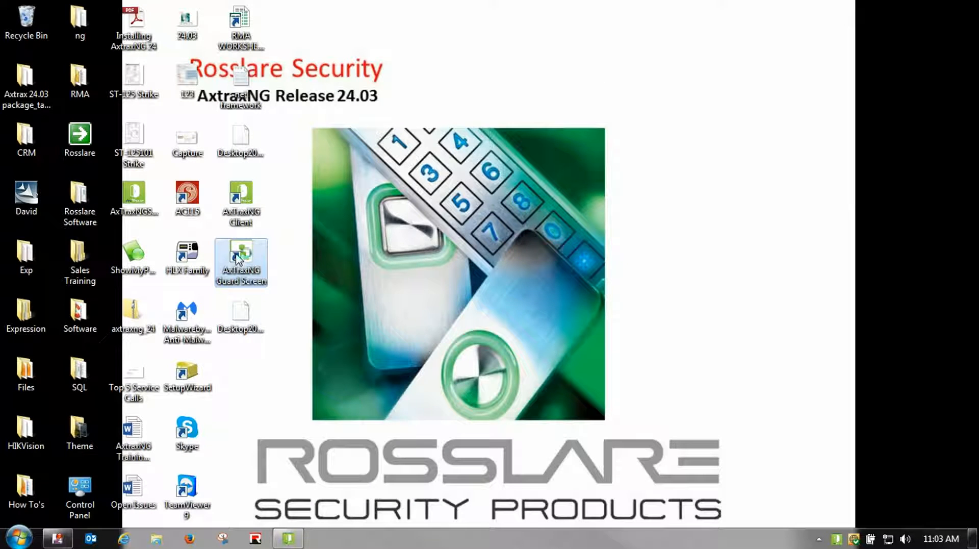
pyautogui.doubleClick(237, 258)
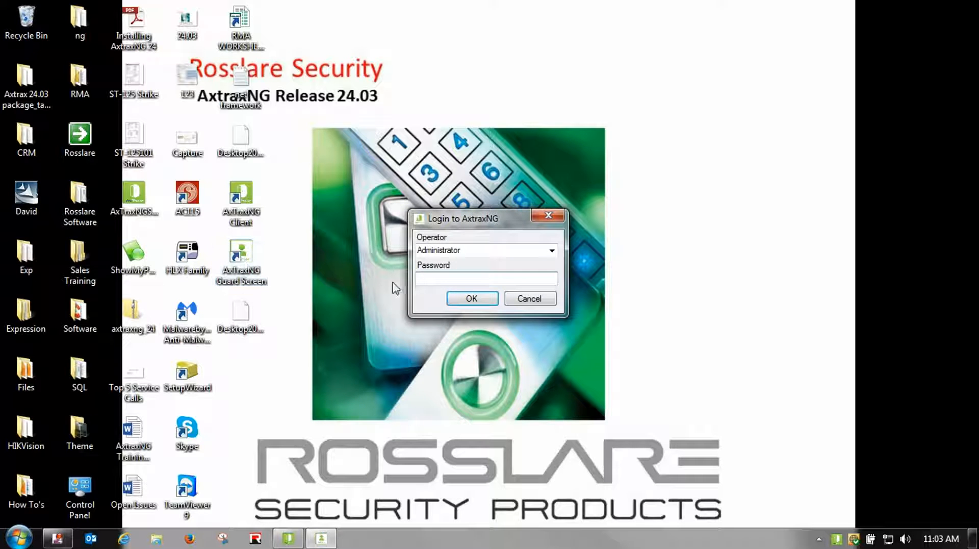
pyautogui.write('admin')
pyautogui.press('Return')
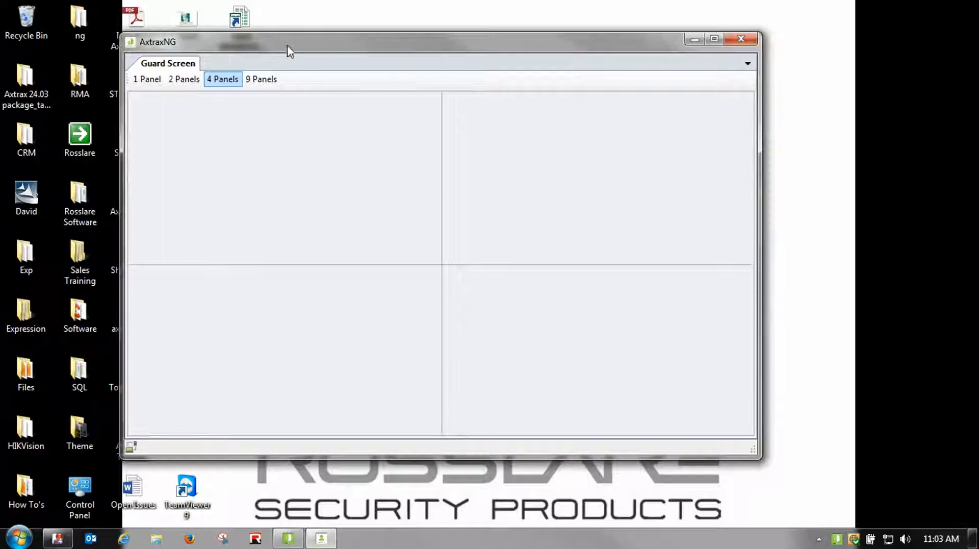
pyautogui.click(270, 79)
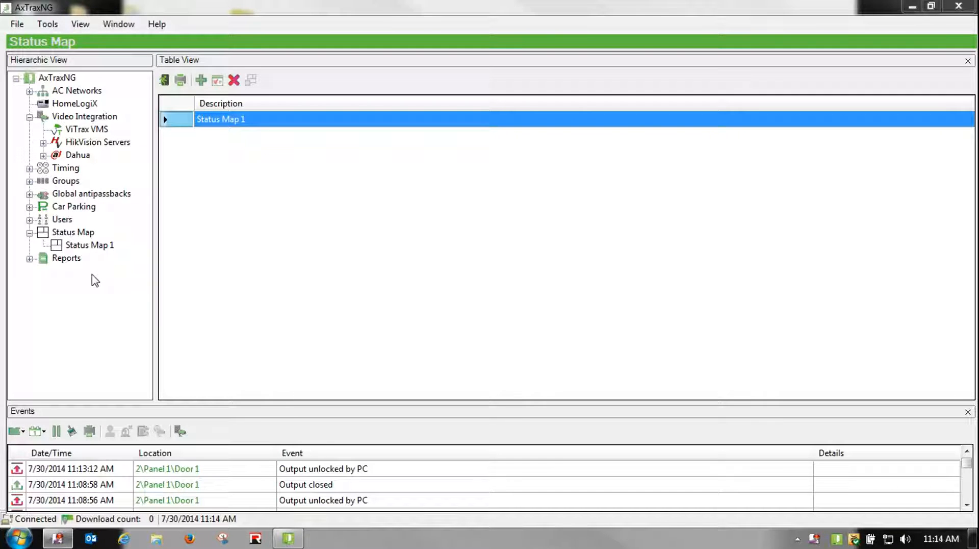
# Open Status Map 1 from the Status Map section and move the map window right
pyautogui.click(67, 233)
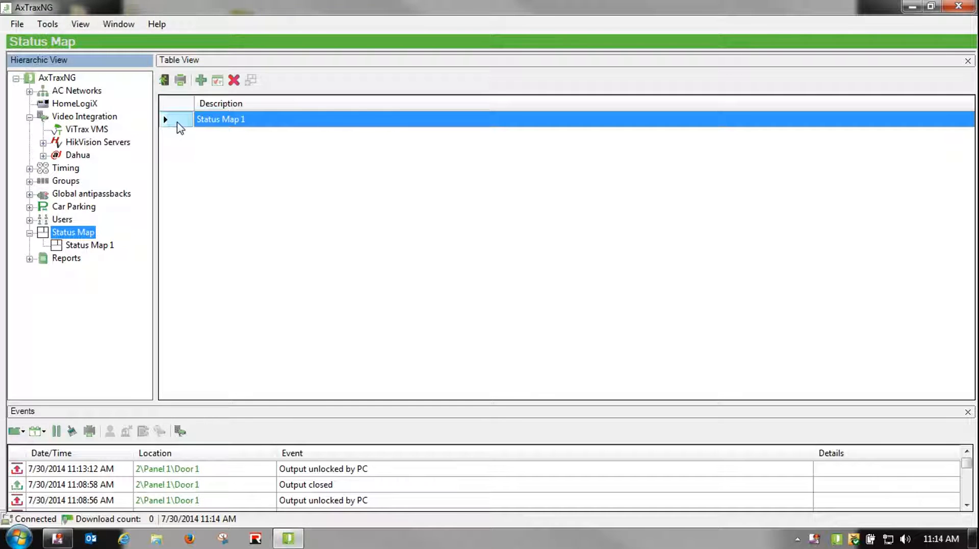
pyautogui.doubleClick(180, 128)
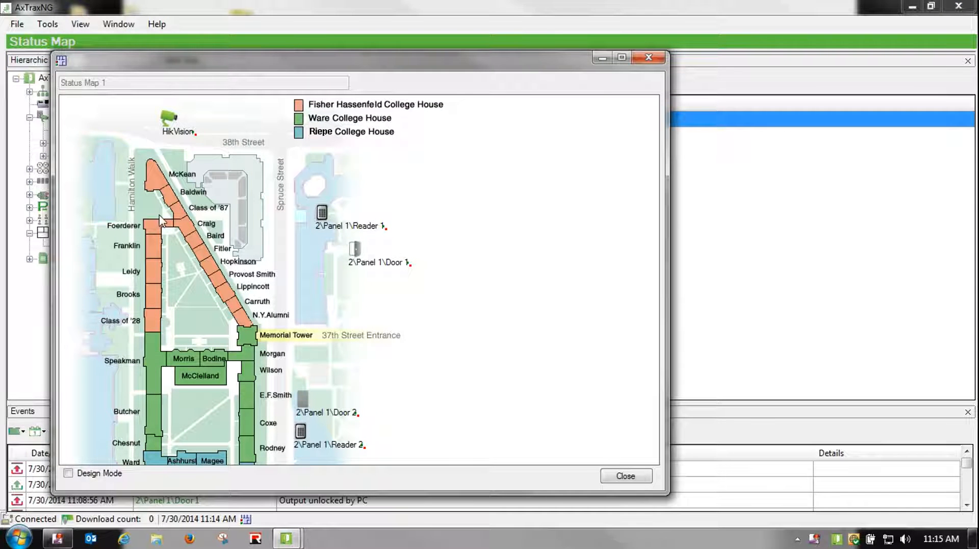
pyautogui.moveTo(329, 69); pyautogui.dragTo(494, 79)
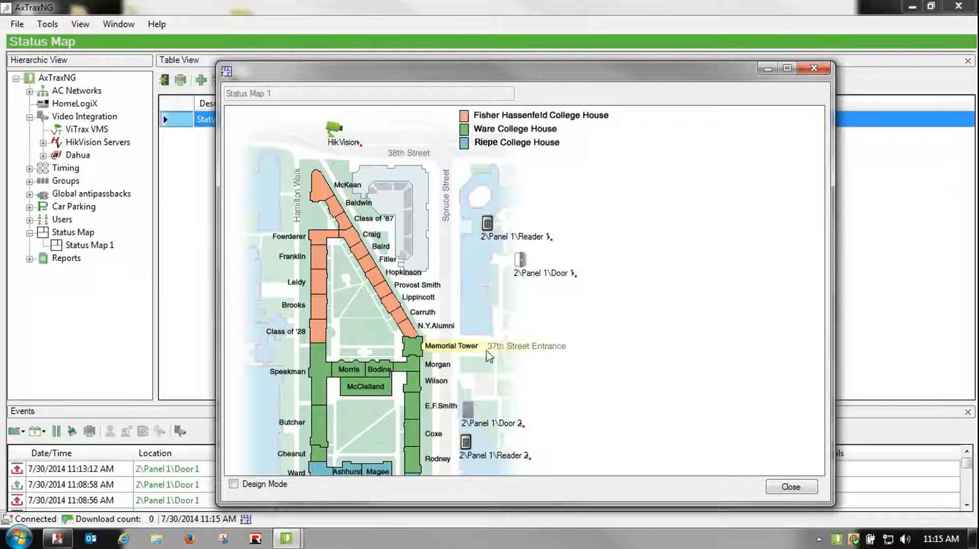
# Apply 'close output and return to default mode' on Door 1 and dismiss the success message
pyautogui.click(520, 261)
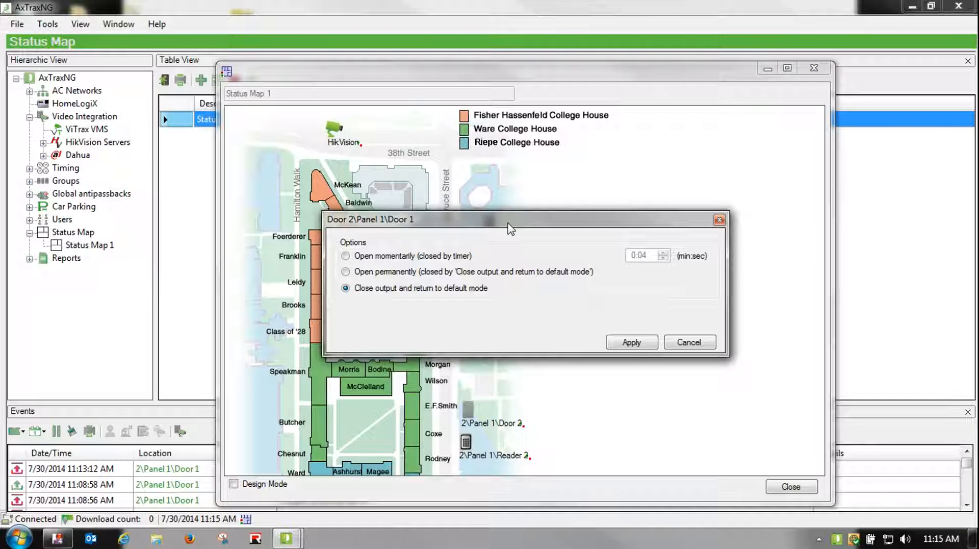
pyautogui.moveTo(510, 228); pyautogui.dragTo(547, 397)
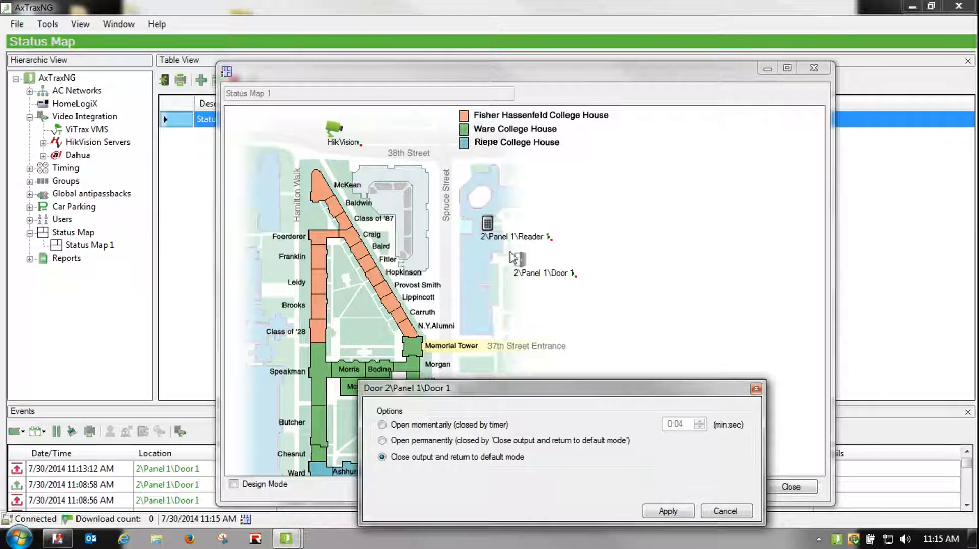
pyautogui.click(652, 511)
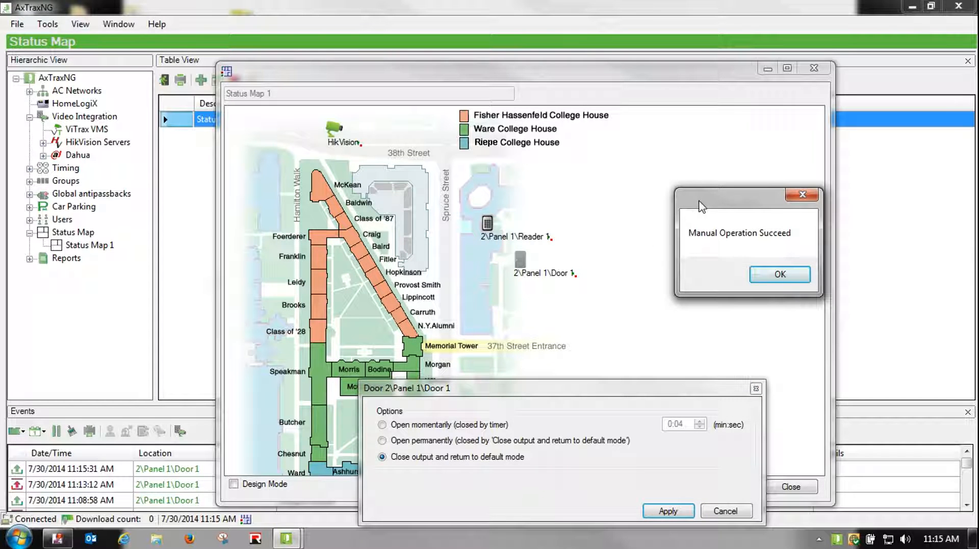
pyautogui.click(778, 274)
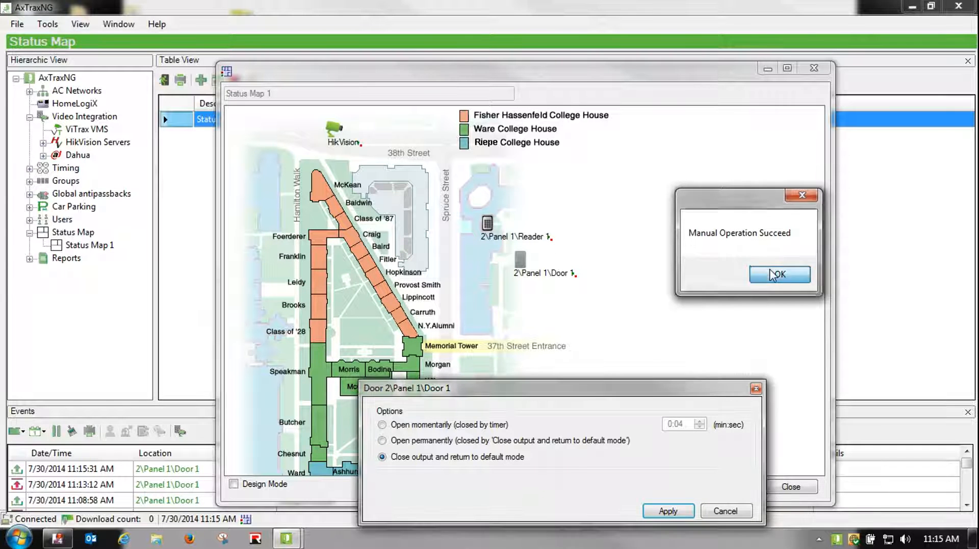
# Open Door 1 momentarily for 0:04 (closed by timer) and acknowledge Manual Operation Succeed
pyautogui.moveTo(645, 386); pyautogui.dragTo(807, 77)
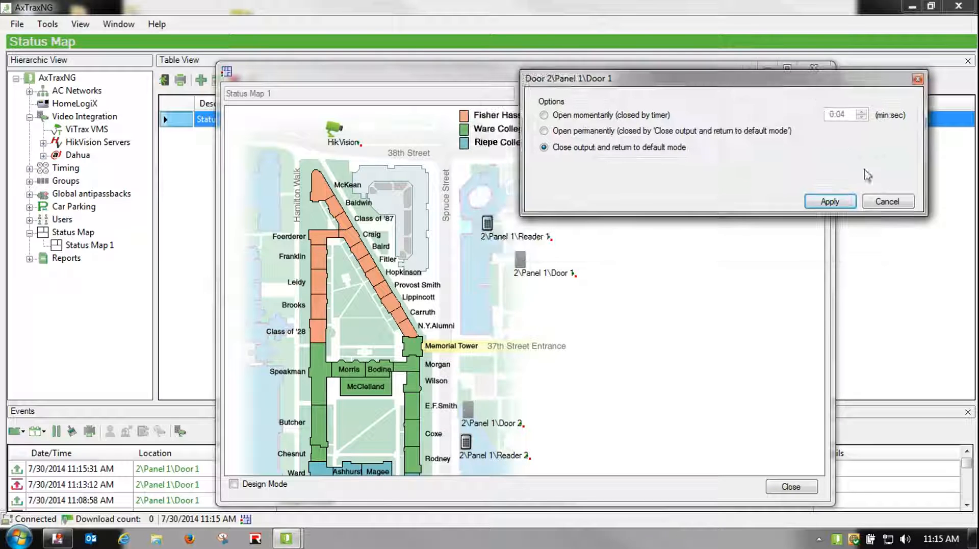
pyautogui.click(594, 118)
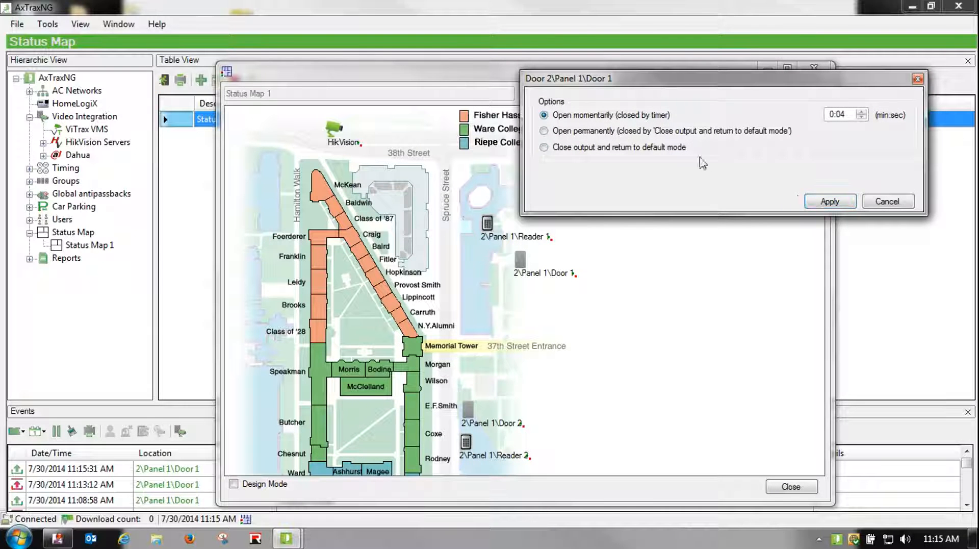
pyautogui.click(828, 203)
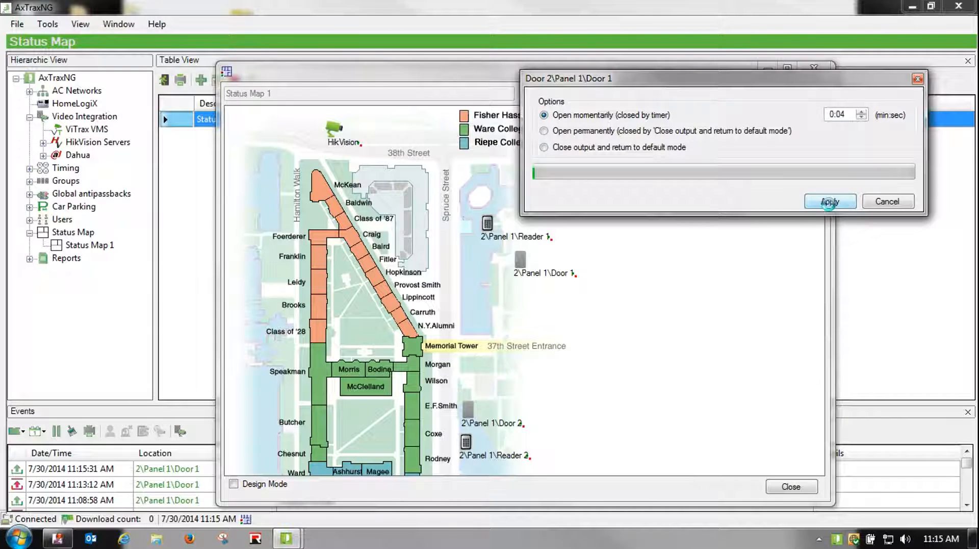
pyautogui.moveTo(431, 241); pyautogui.dragTo(661, 278)
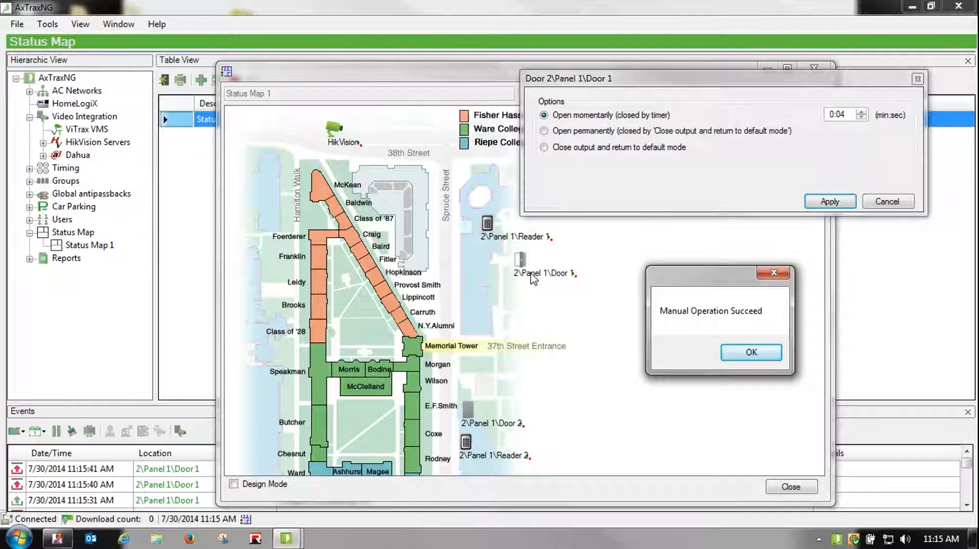
pyautogui.click(748, 352)
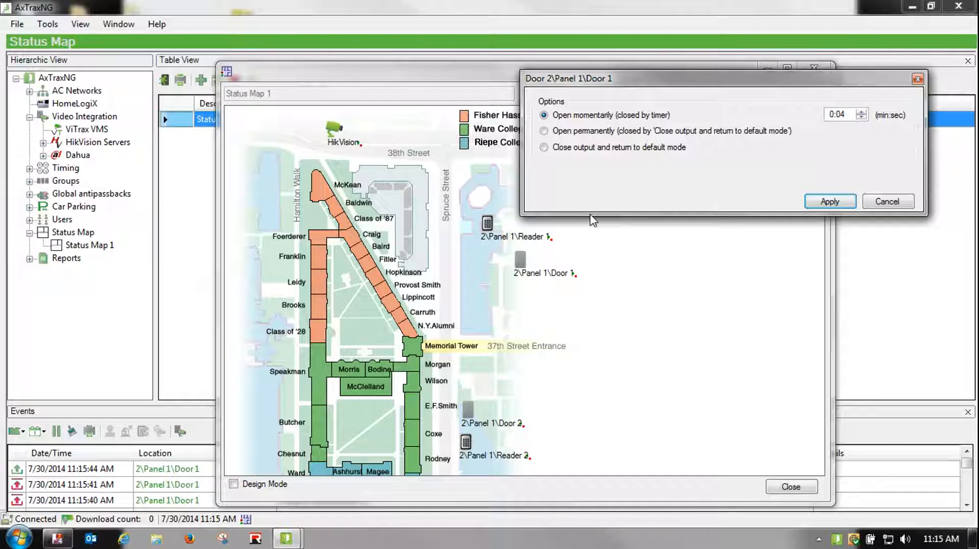
# Cancel the Door 1 dialog, view HikVision Camera 01 live, close it, and move the map up-left
pyautogui.click(871, 203)
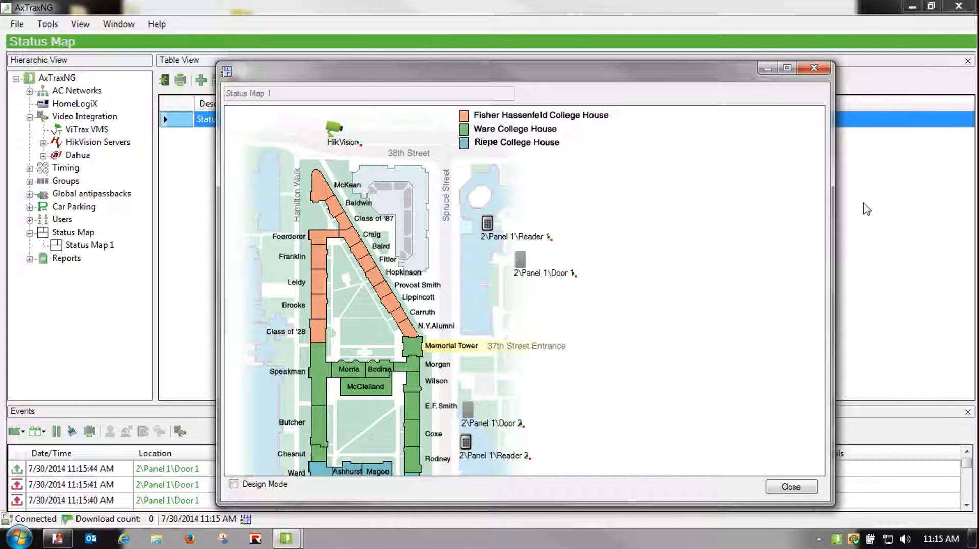
pyautogui.click(335, 137)
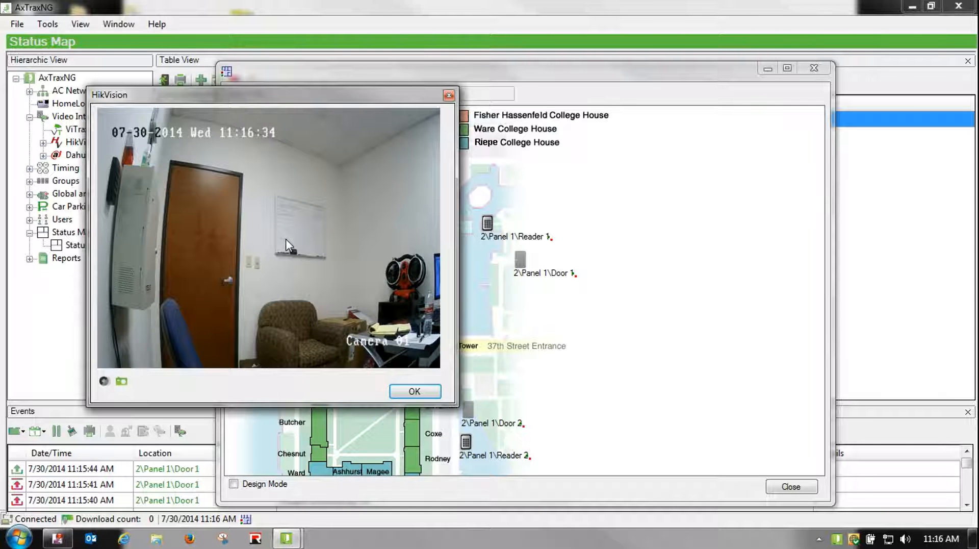
pyautogui.click(448, 96)
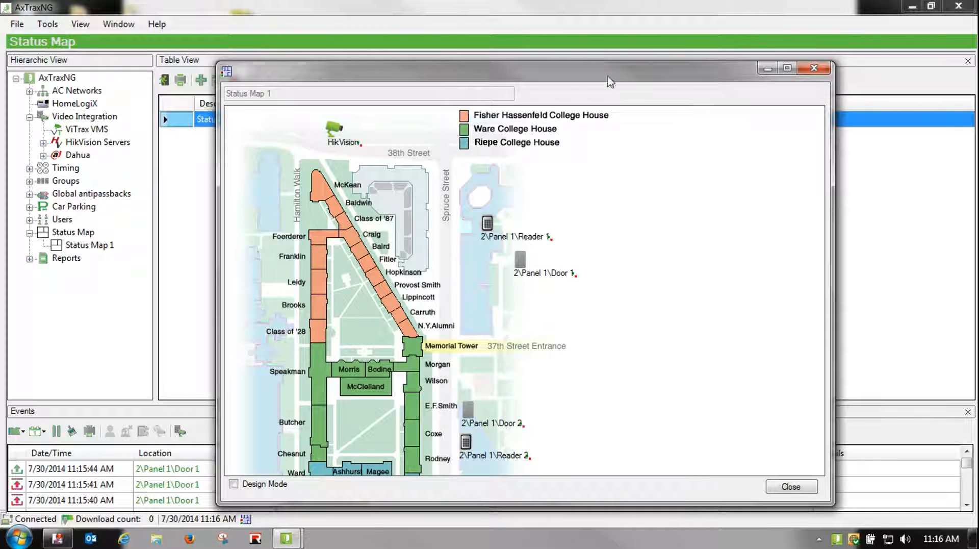
pyautogui.moveTo(459, 84); pyautogui.dragTo(311, 38)
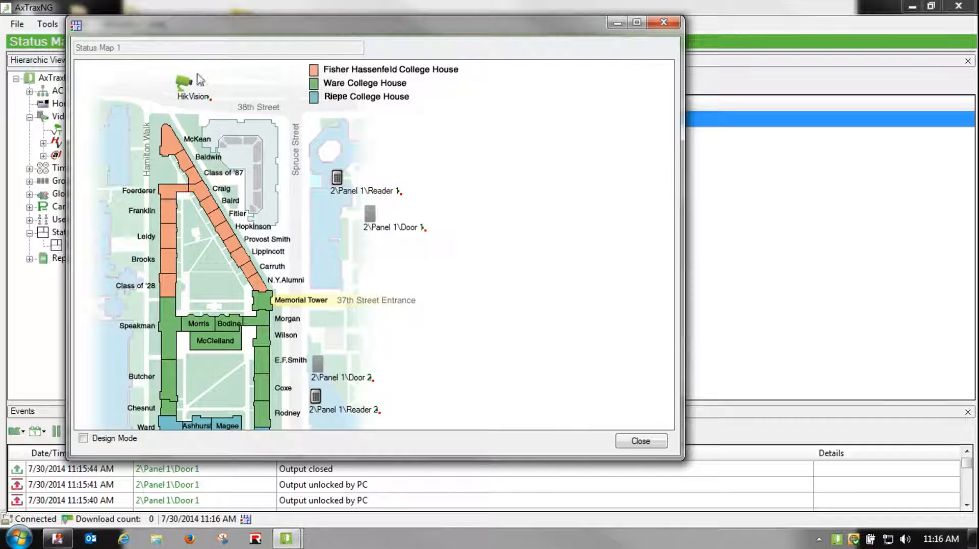
# Turn on Design Mode for Status Map 1, minimize it, and expand AC-225 IP's 2\Panel 1
pyautogui.click(83, 438)
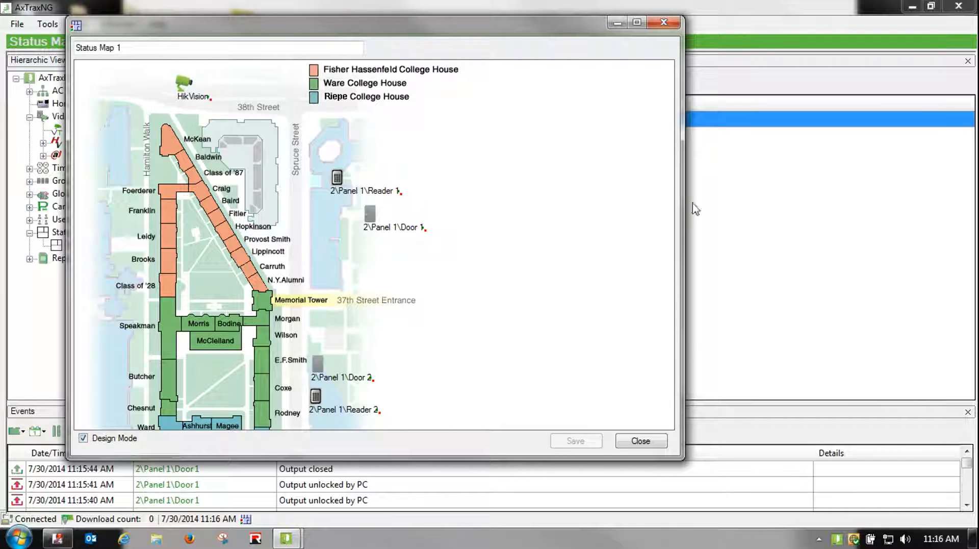
pyautogui.click(614, 24)
pyautogui.click(31, 92)
pyautogui.click(44, 104)
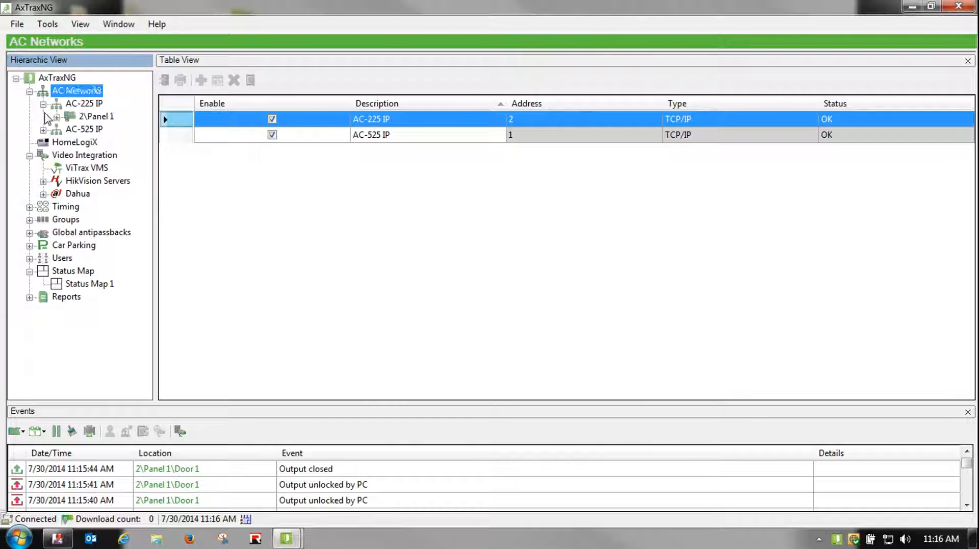
pyautogui.click(56, 118)
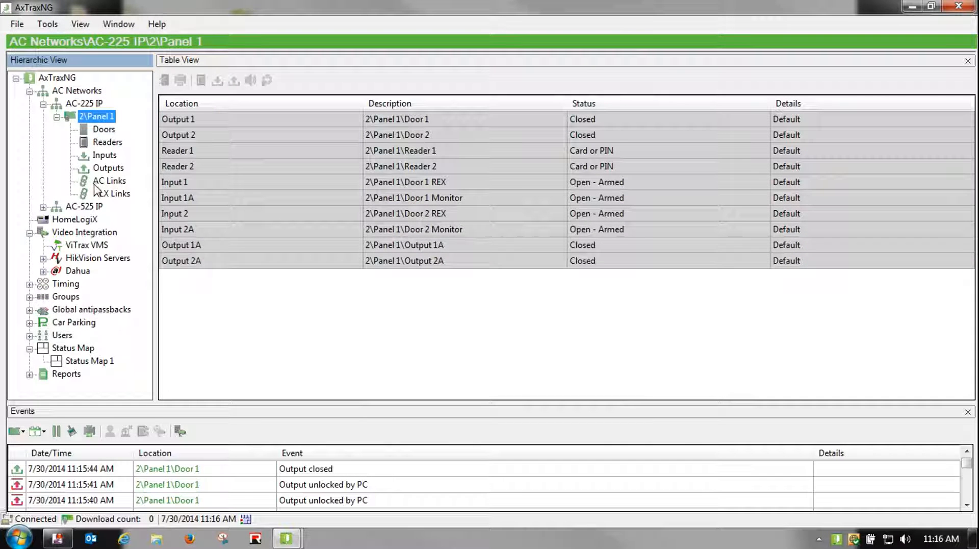
# Expand AC-525 IP > 1\Panel 1 and list its Readers, selecting Reader 1 and Reader 2
pyautogui.click(44, 207)
pyautogui.click(57, 219)
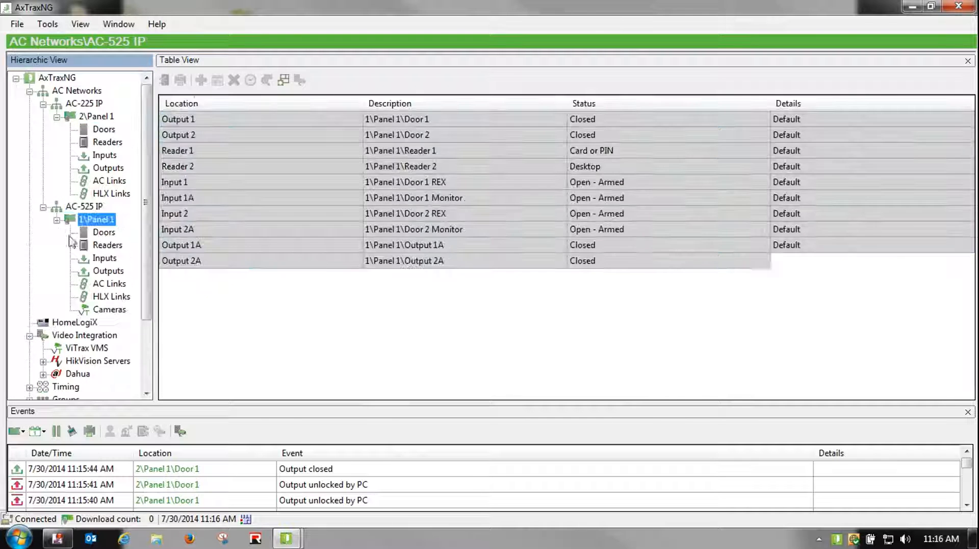
pyautogui.click(105, 246)
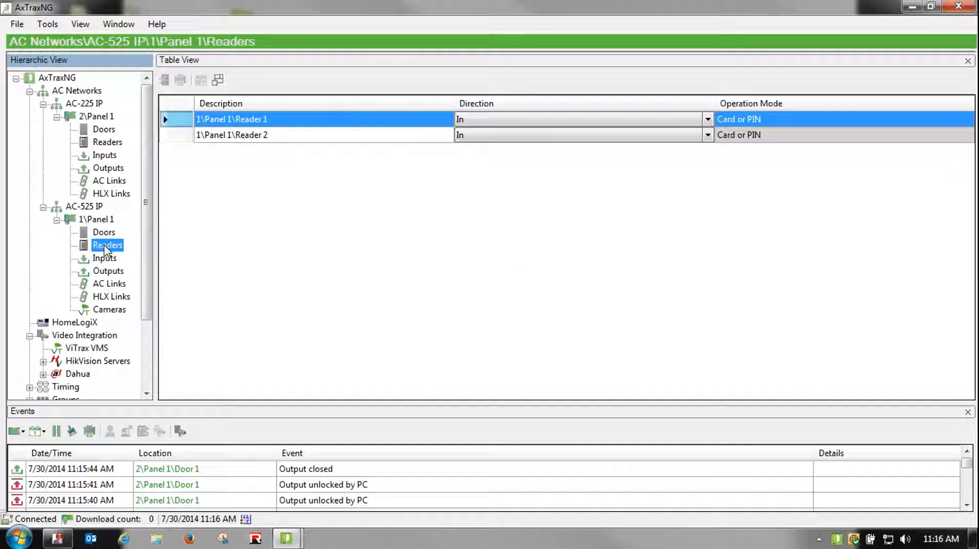
pyautogui.click(180, 124)
pyautogui.click(219, 82)
pyautogui.click(168, 135)
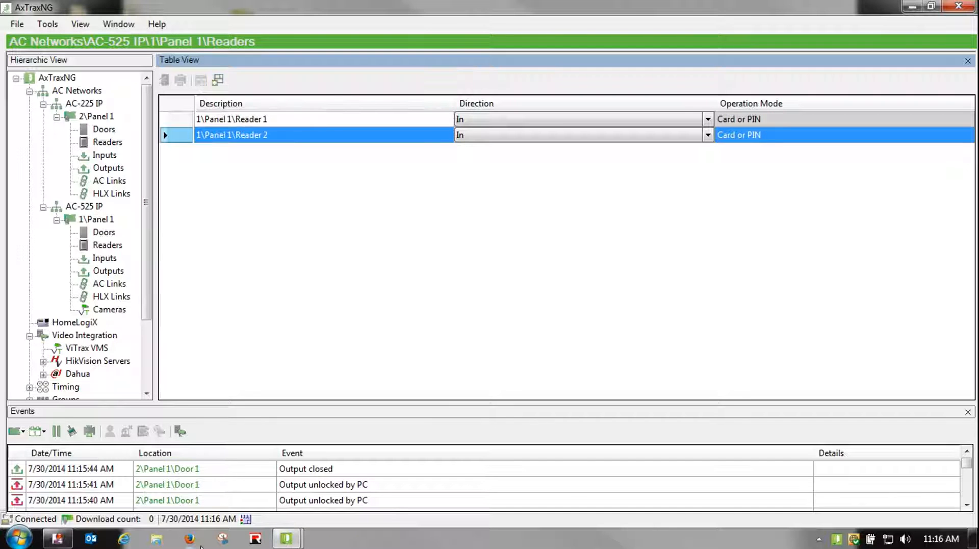
# Place 1\Panel 1 Reader 2 beside Butcher and Reader 1 next to Speakman on Status Map 1, then save
pyautogui.click(246, 519)
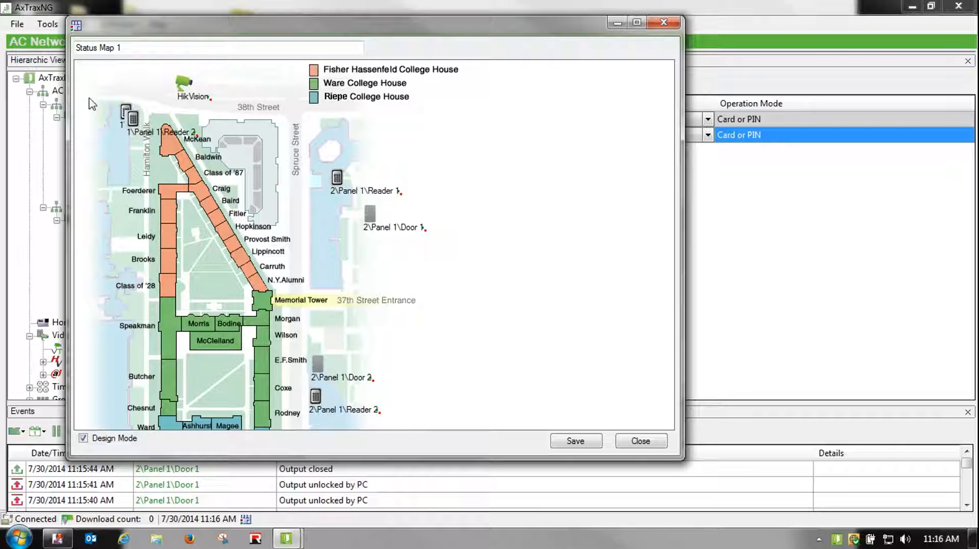
pyautogui.moveTo(131, 129); pyautogui.dragTo(98, 391)
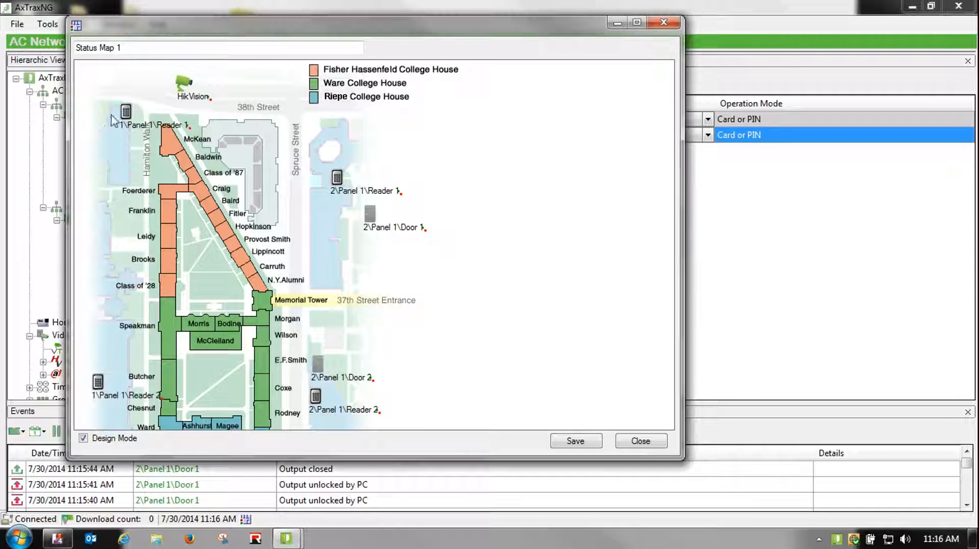
pyautogui.moveTo(125, 113); pyautogui.dragTo(102, 315)
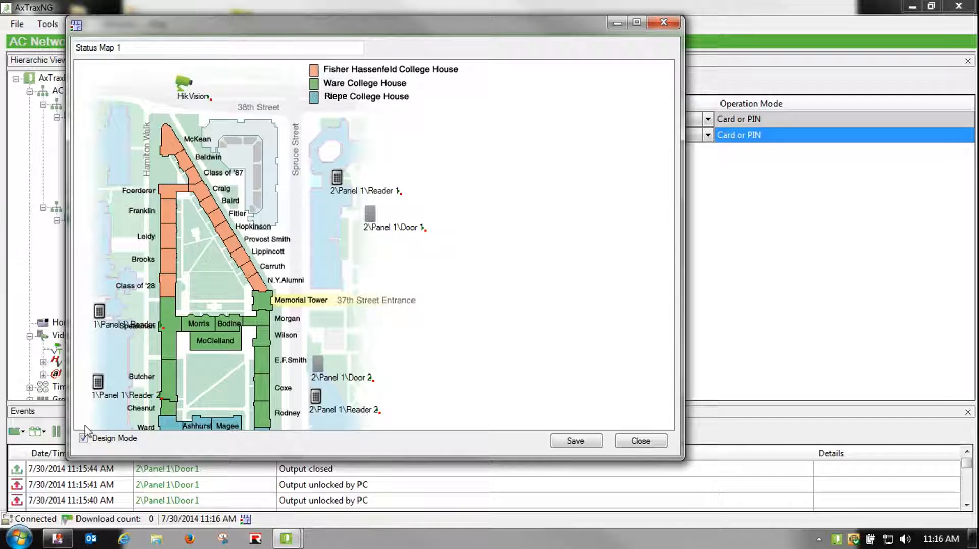
pyautogui.click(554, 442)
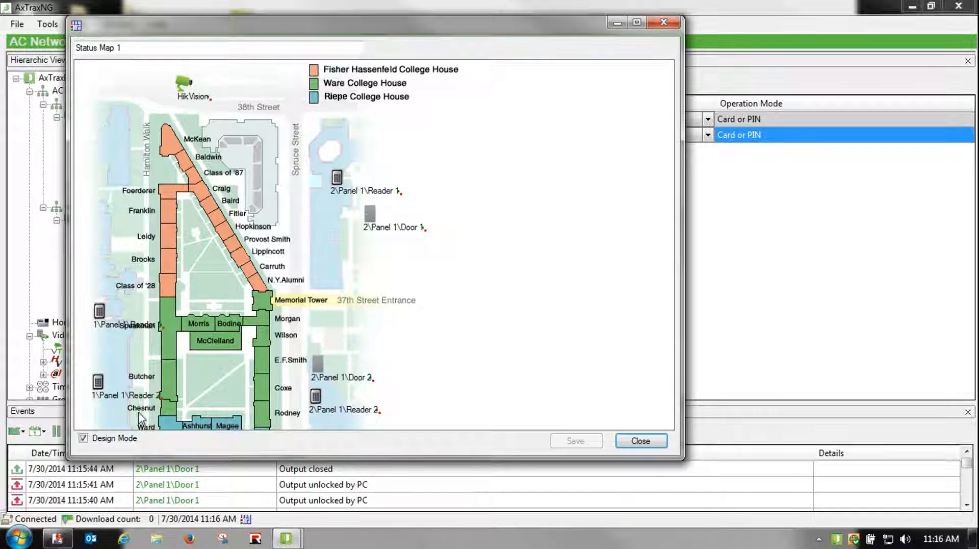
# Turn off Design Mode, preview the HikVision camera live view, and close the Status Map
pyautogui.click(84, 438)
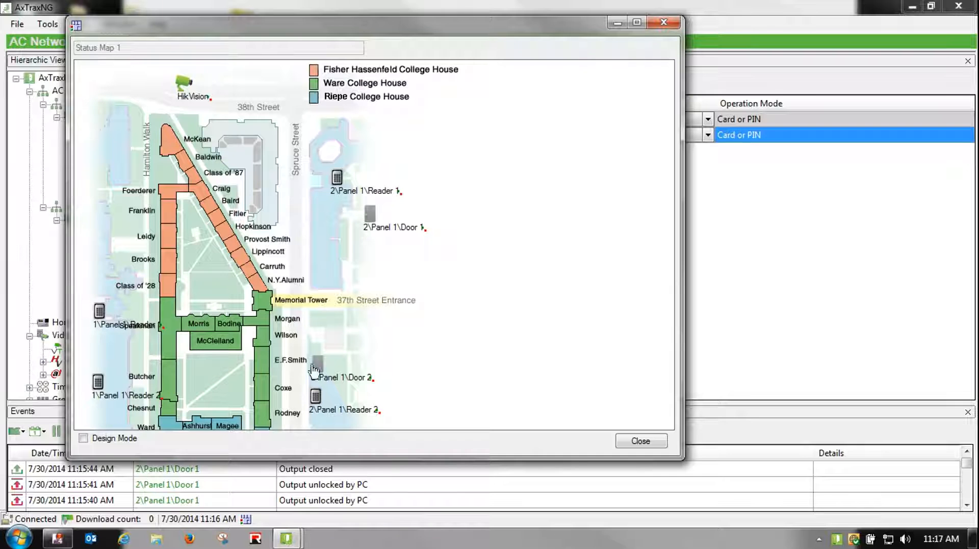
pyautogui.doubleClick(193, 85)
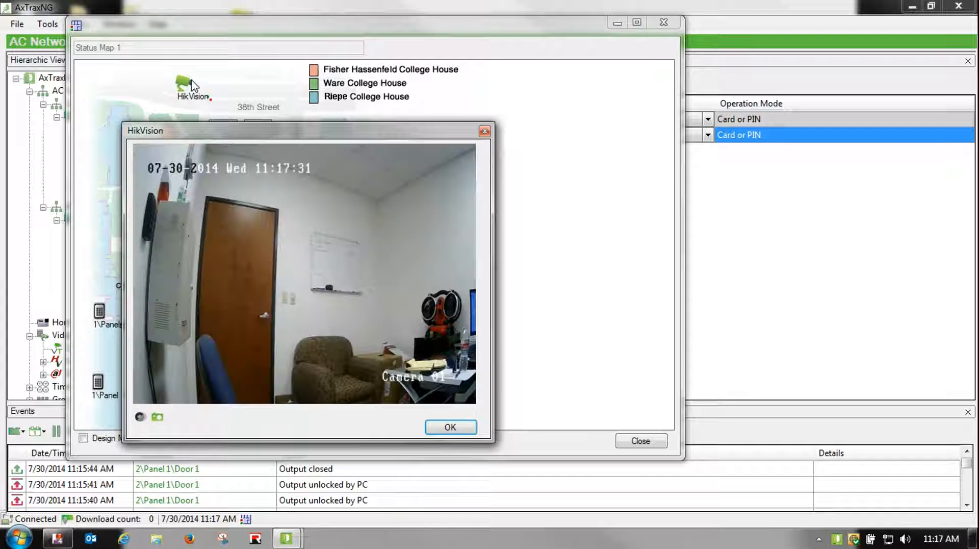
pyautogui.click(484, 131)
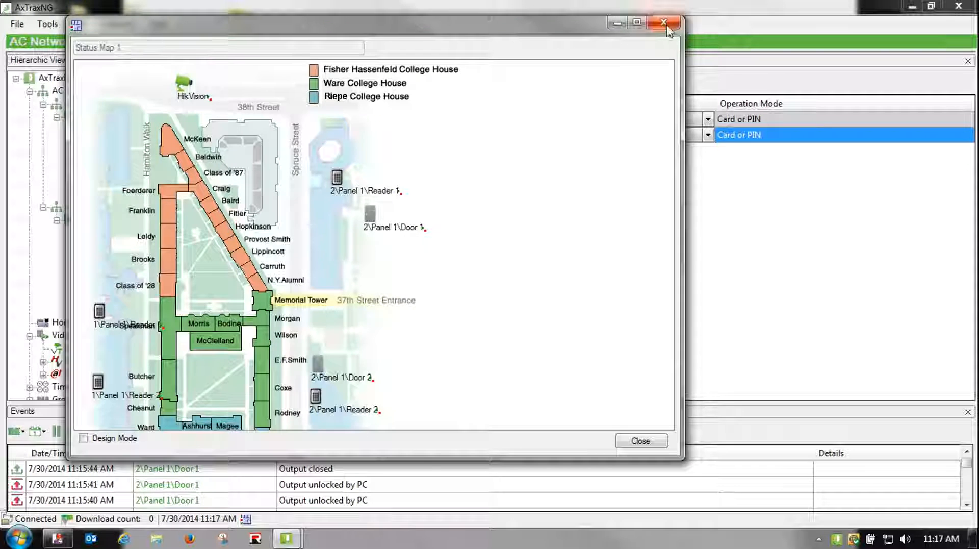
pyautogui.click(664, 22)
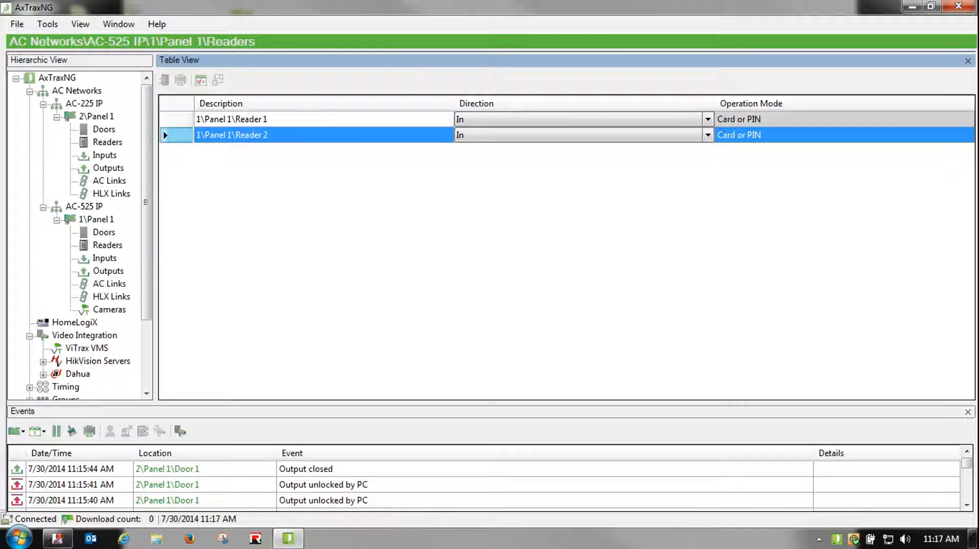